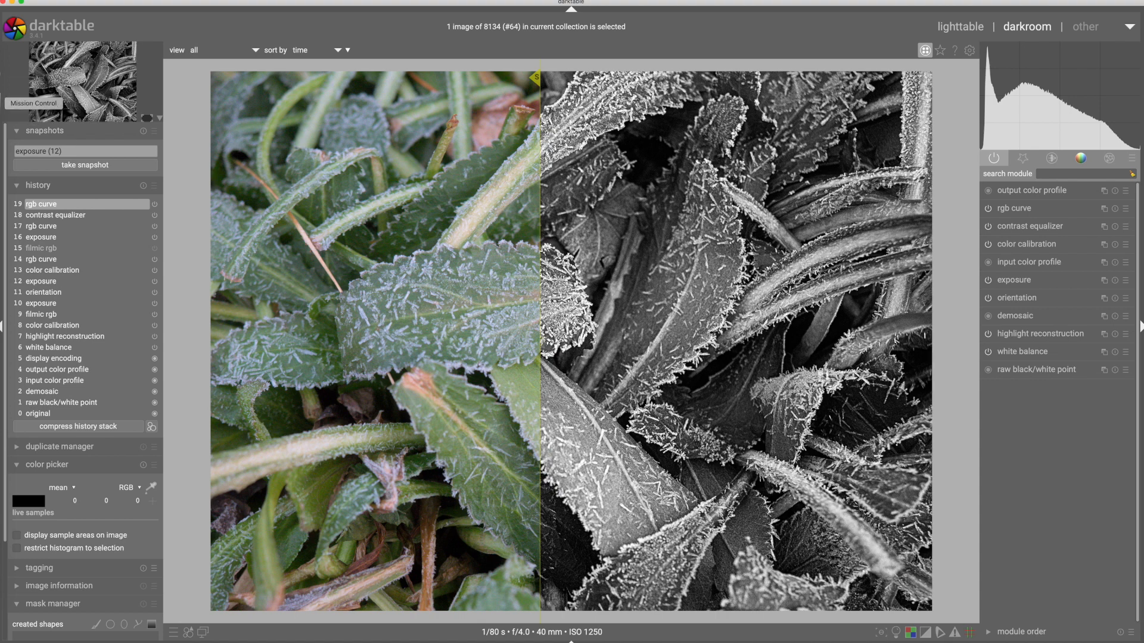
Step: Clear the stored snapshot and create an unedited original-version duplicate of the frosted leaves image
{"action": "left_click", "coordinate": [143, 132]}
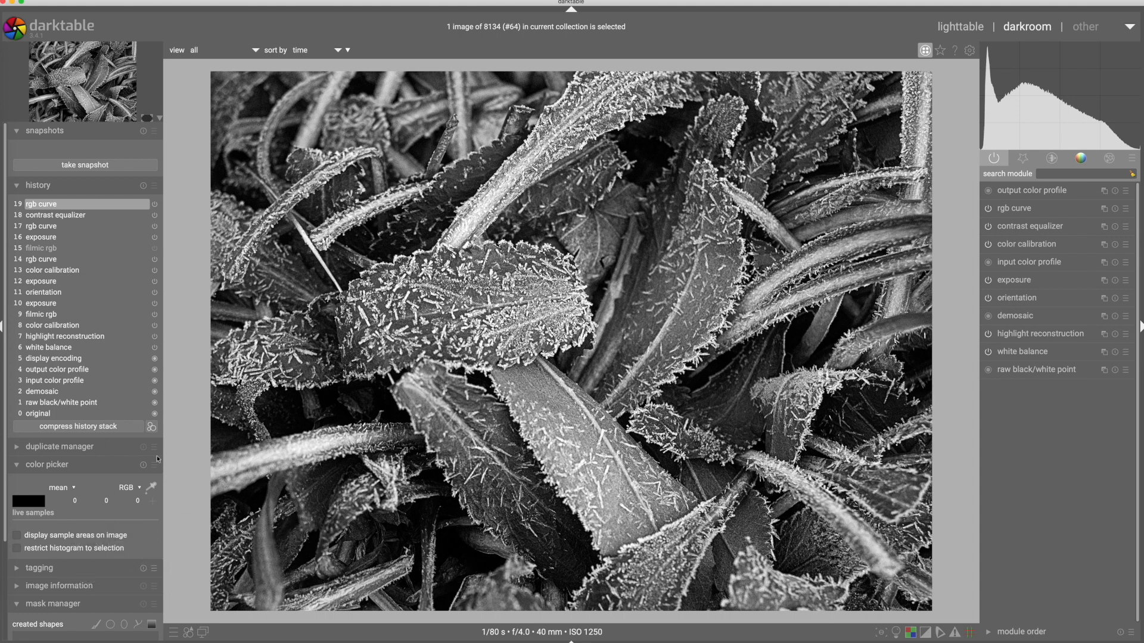
{"action": "scroll", "coordinate": [9, 481], "scroll_direction": "down", "scroll_amount": 3}
{"action": "left_click", "coordinate": [66, 326]}
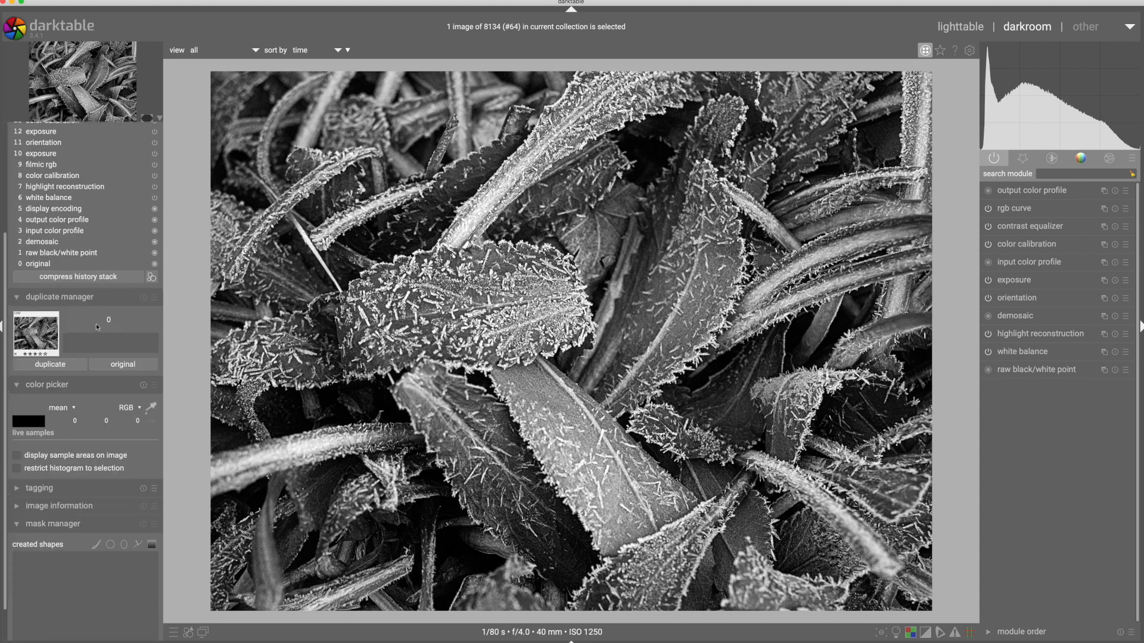
{"action": "left_click", "coordinate": [118, 365]}
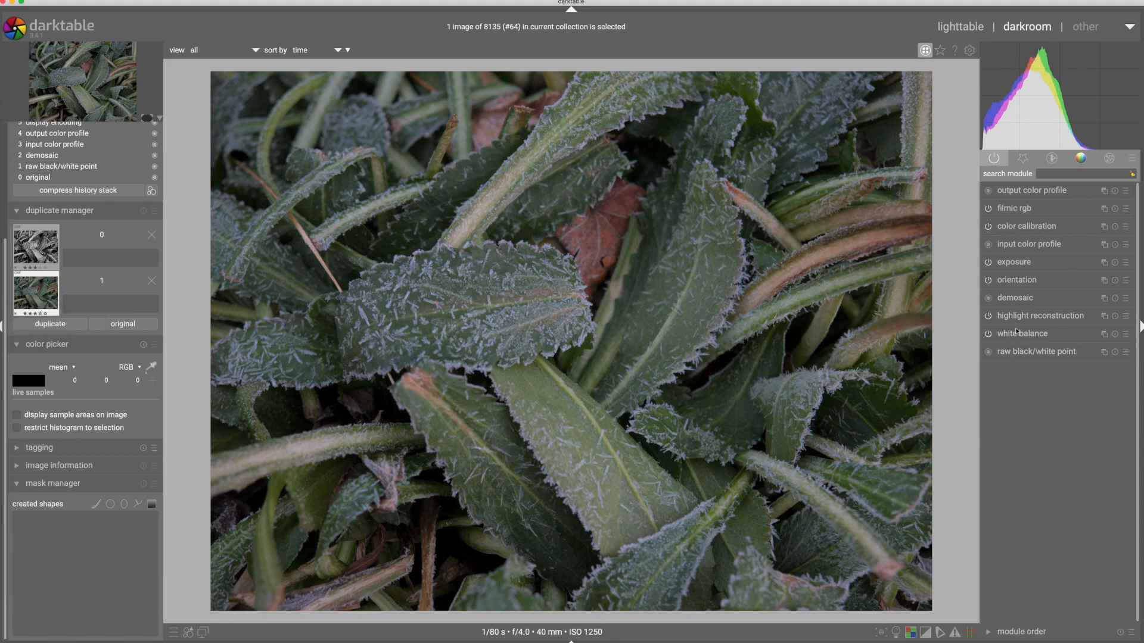
Step: Enable lens correction from the favorite modules for the new duplicate
{"action": "left_click", "coordinate": [1021, 159]}
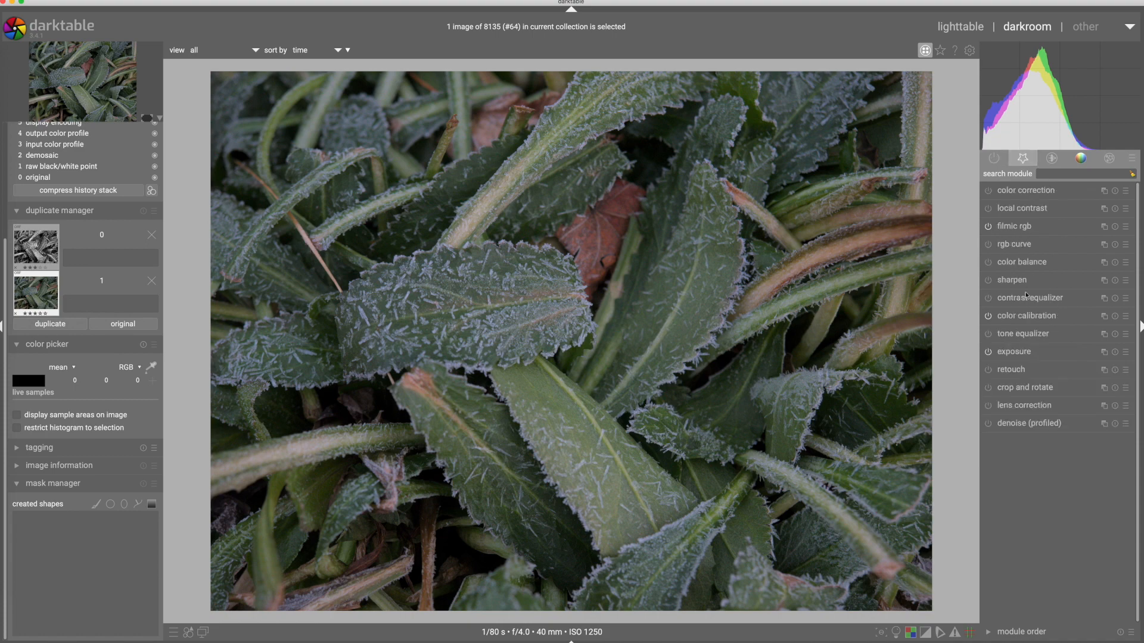
{"action": "left_click", "coordinate": [988, 406]}
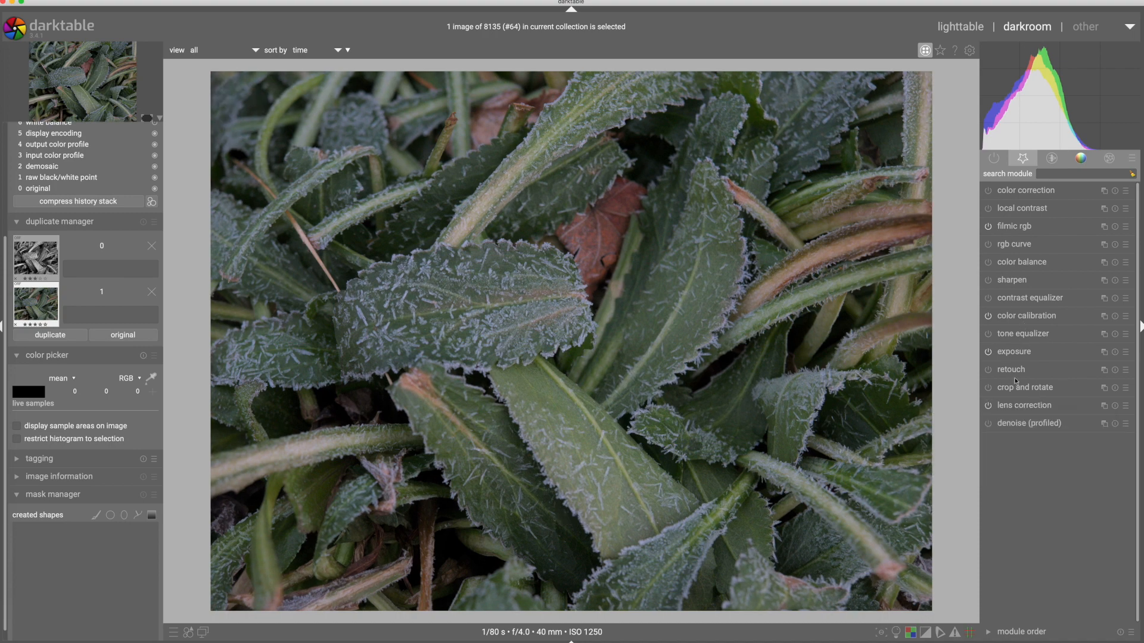
Step: In the exposure module, enable camera exposure compensation and set the exposure to 2.00 EV
{"action": "left_click", "coordinate": [1020, 356]}
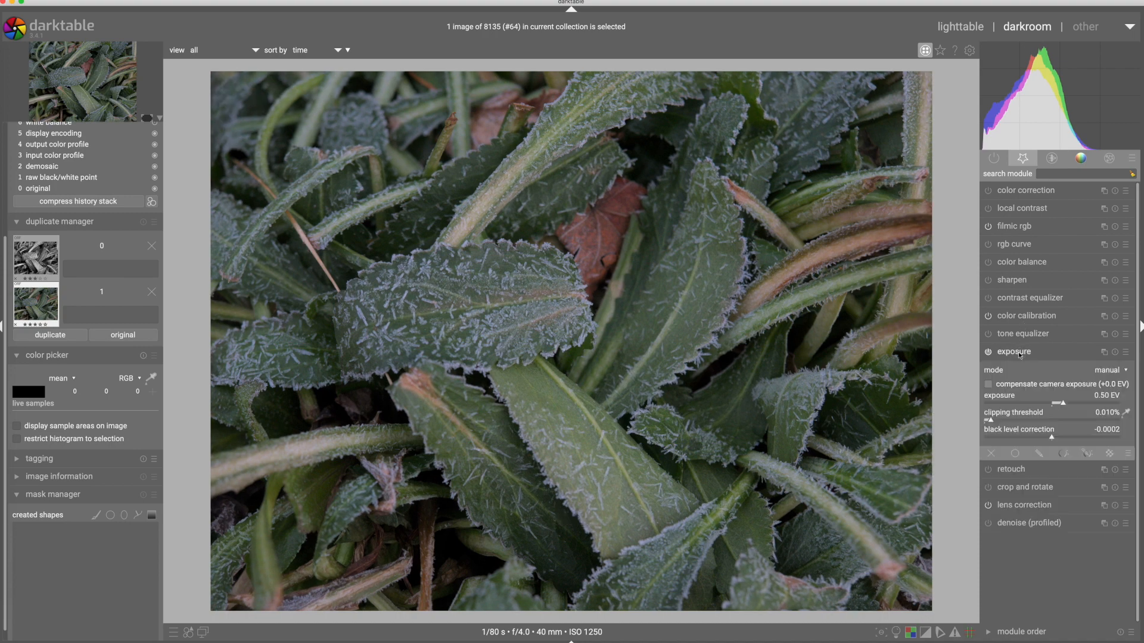
{"action": "left_click", "coordinate": [1068, 405]}
{"action": "left_click_drag", "start_coordinate": [1068, 404], "coordinate": [1079, 404]}
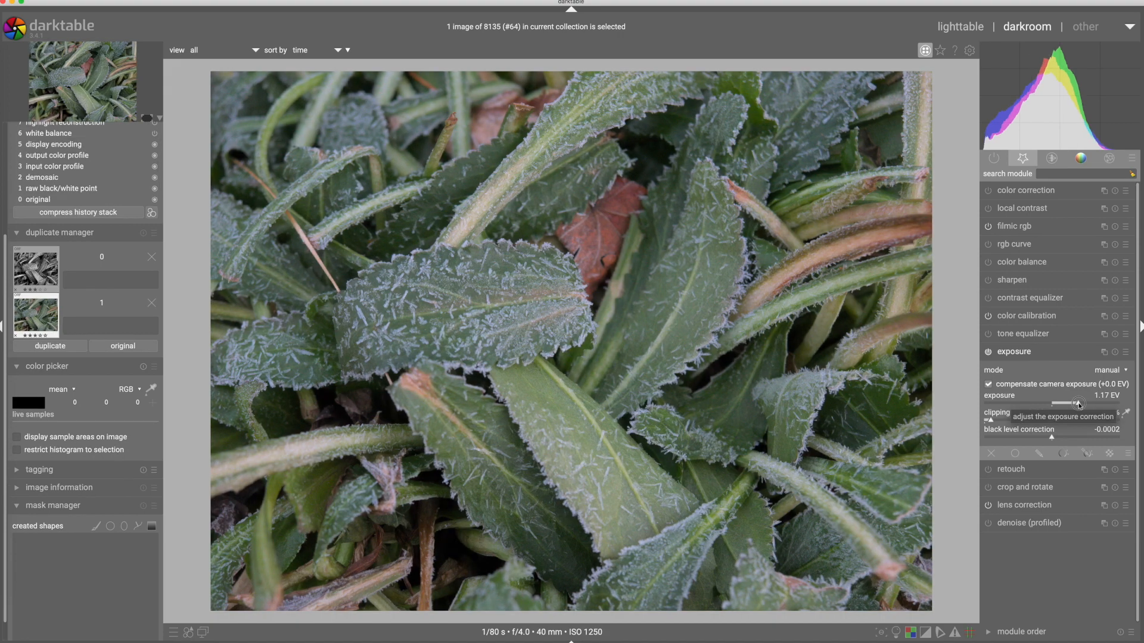
{"action": "left_click_drag", "start_coordinate": [1079, 405], "coordinate": [1099, 405]}
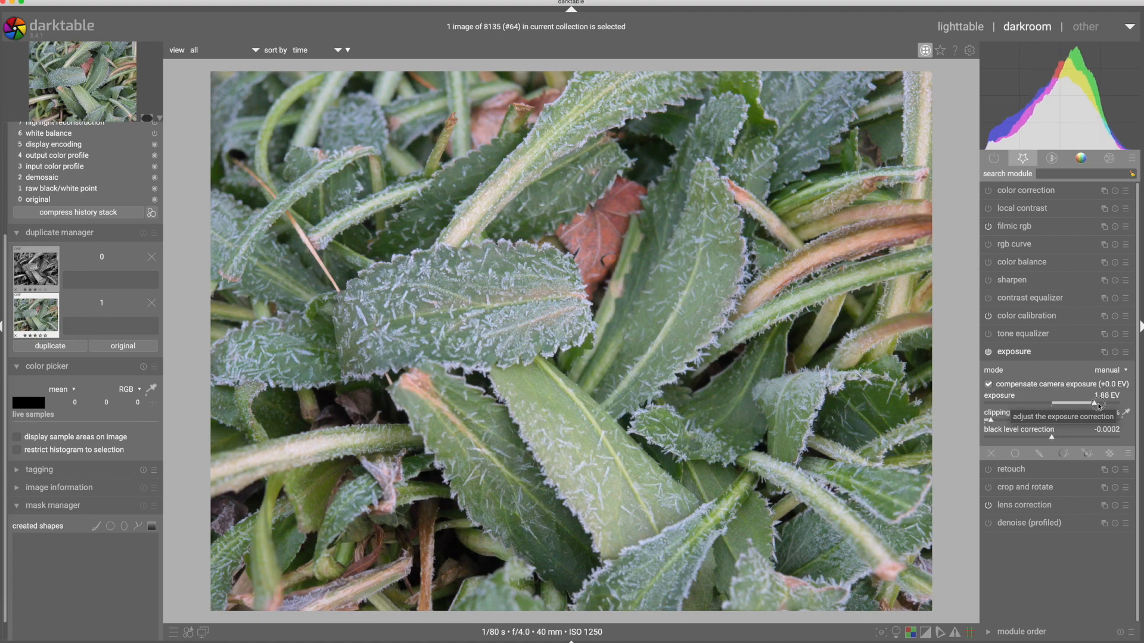
{"action": "left_click_drag", "start_coordinate": [1098, 405], "coordinate": [1102, 405]}
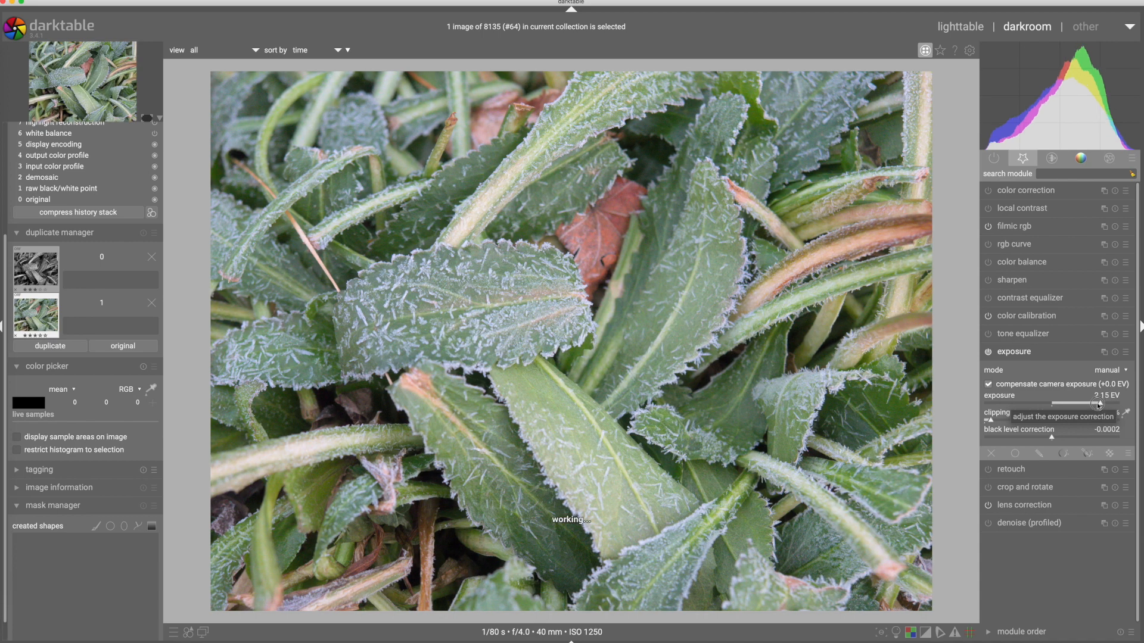
{"action": "left_click_drag", "start_coordinate": [1099, 405], "coordinate": [1095, 406]}
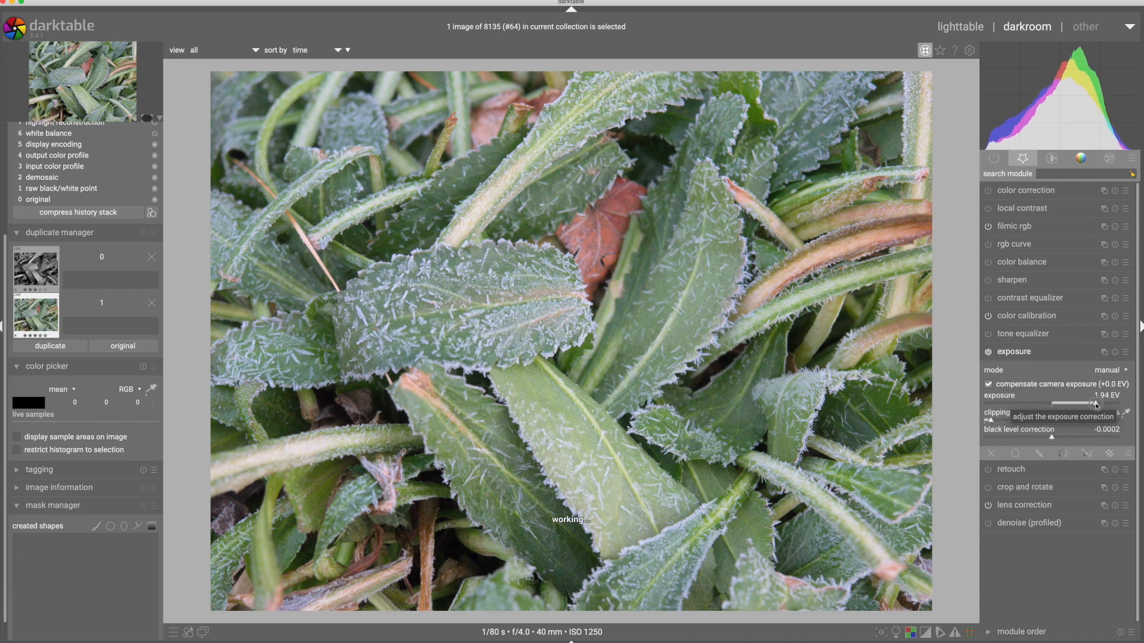
{"action": "right_click", "coordinate": [1096, 406]}
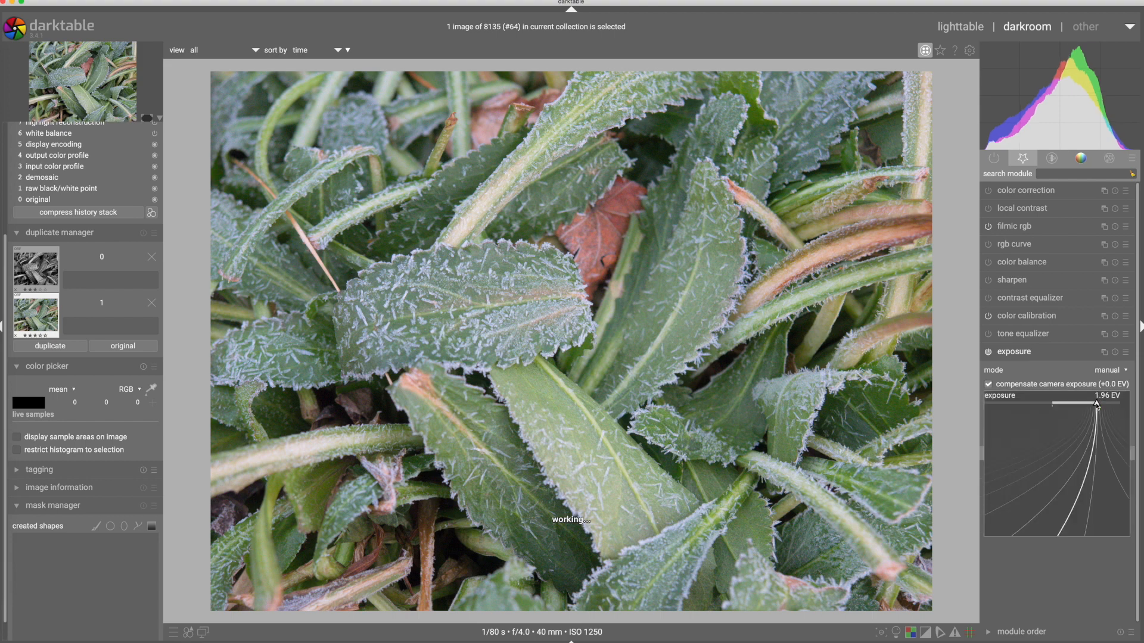
{"action": "type", "text": "2"}
{"action": "key", "text": "Return"}
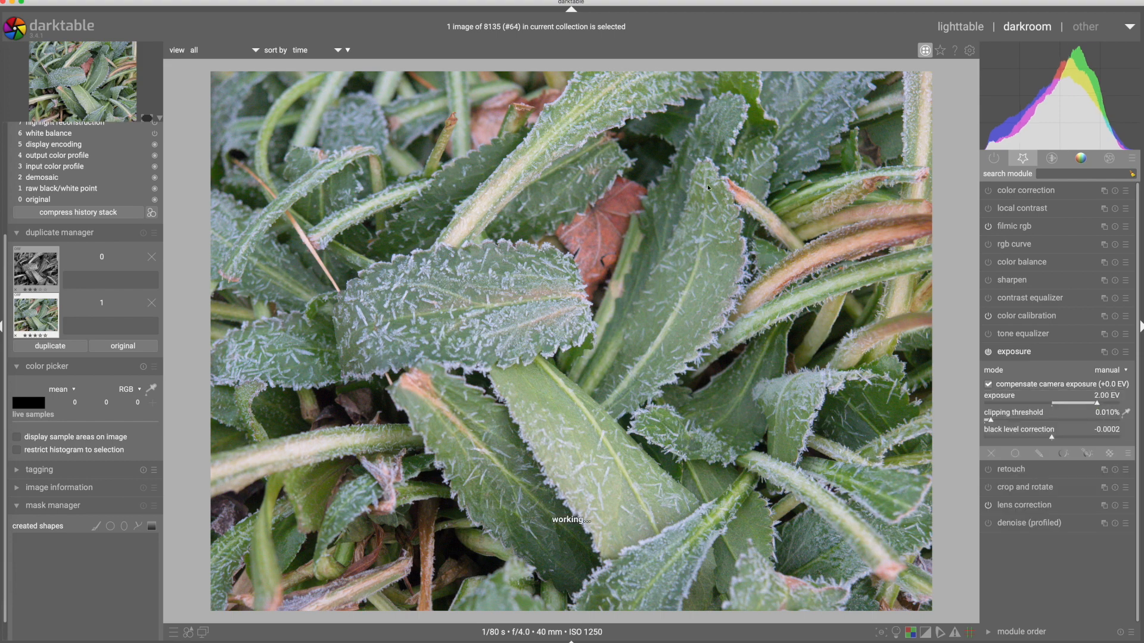
{"action": "left_click", "coordinate": [1006, 353]}
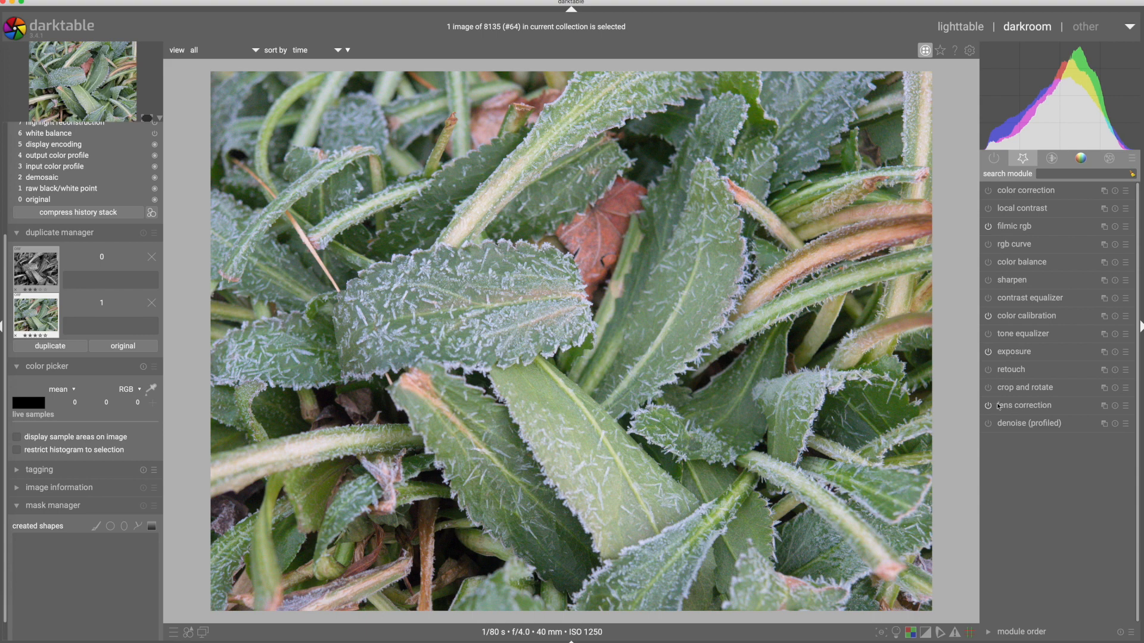
Step: Convert the image to black and white with color calibration's grey mix: input red 0.692, green 0.000 and blue 0.661
{"action": "left_click", "coordinate": [1031, 317]}
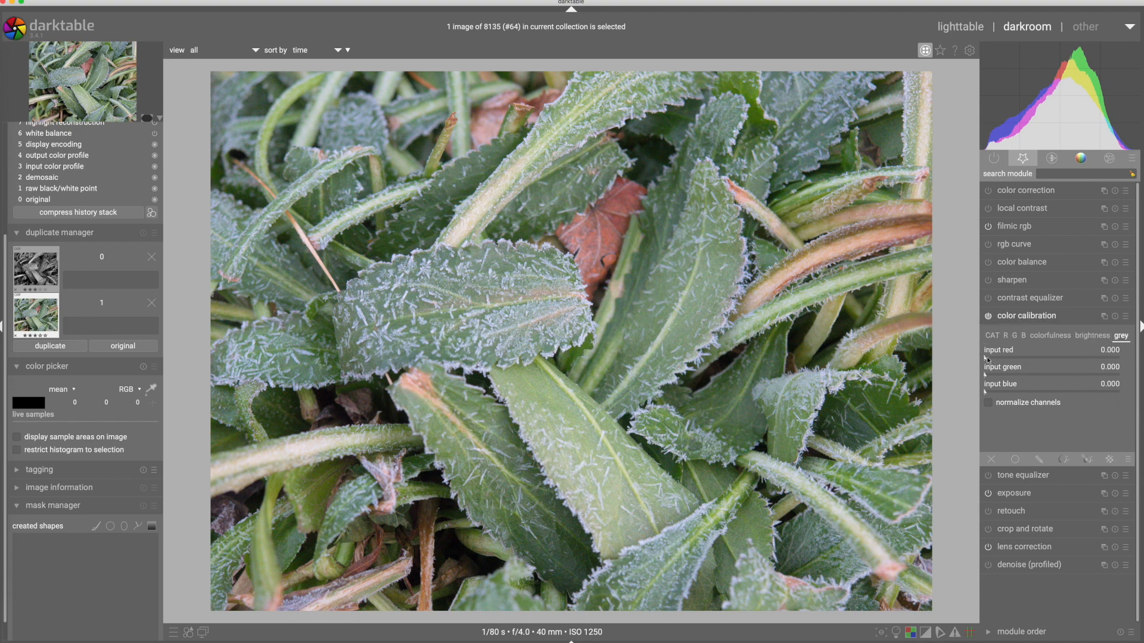
{"action": "left_click_drag", "start_coordinate": [986, 358], "coordinate": [1098, 360]}
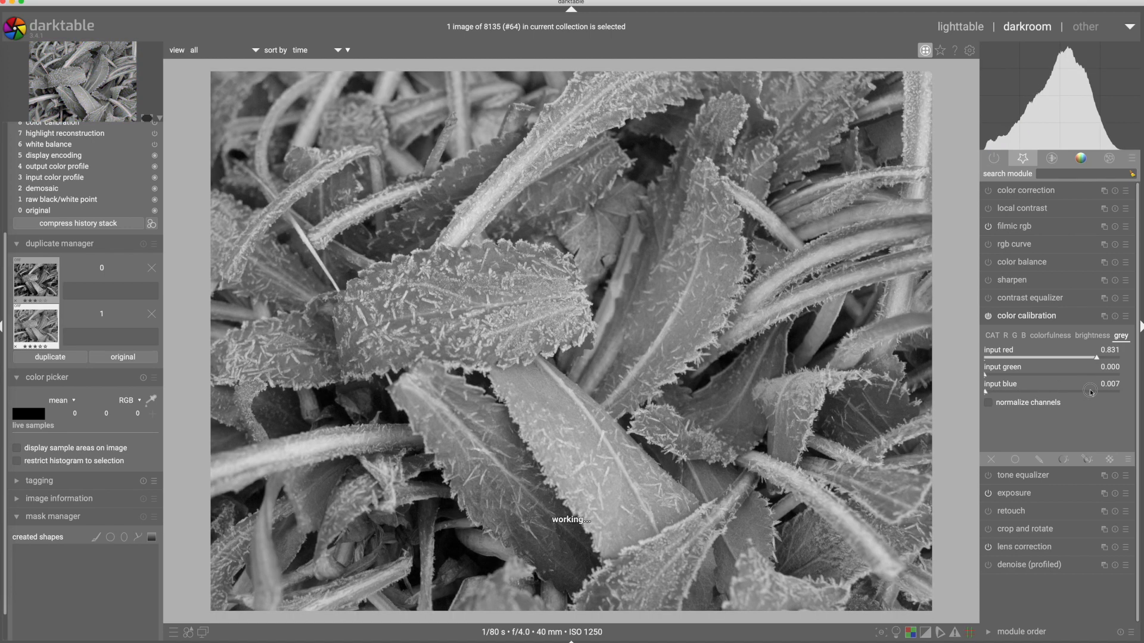
{"action": "left_click", "coordinate": [1090, 391]}
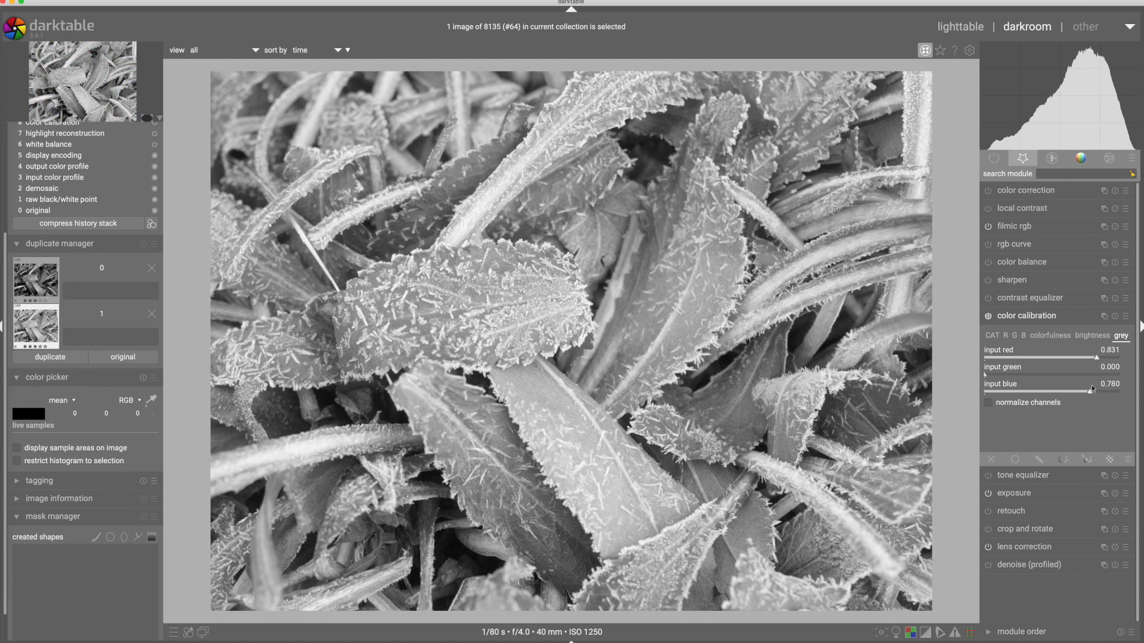
{"action": "left_click", "coordinate": [1058, 375]}
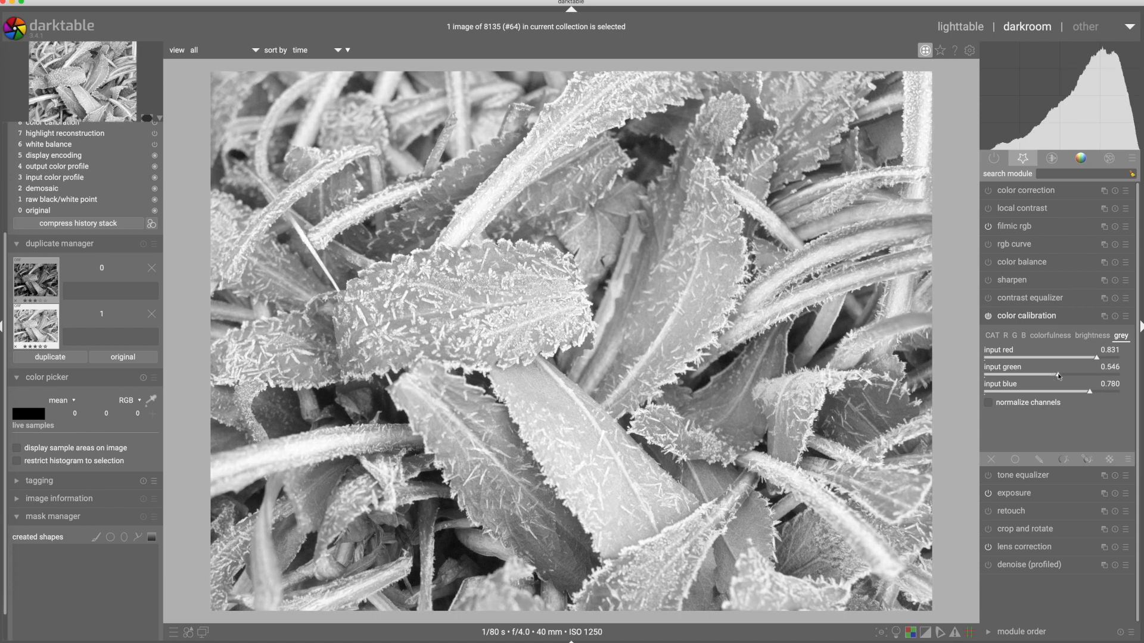
{"action": "left_click_drag", "start_coordinate": [1058, 374], "coordinate": [978, 373]}
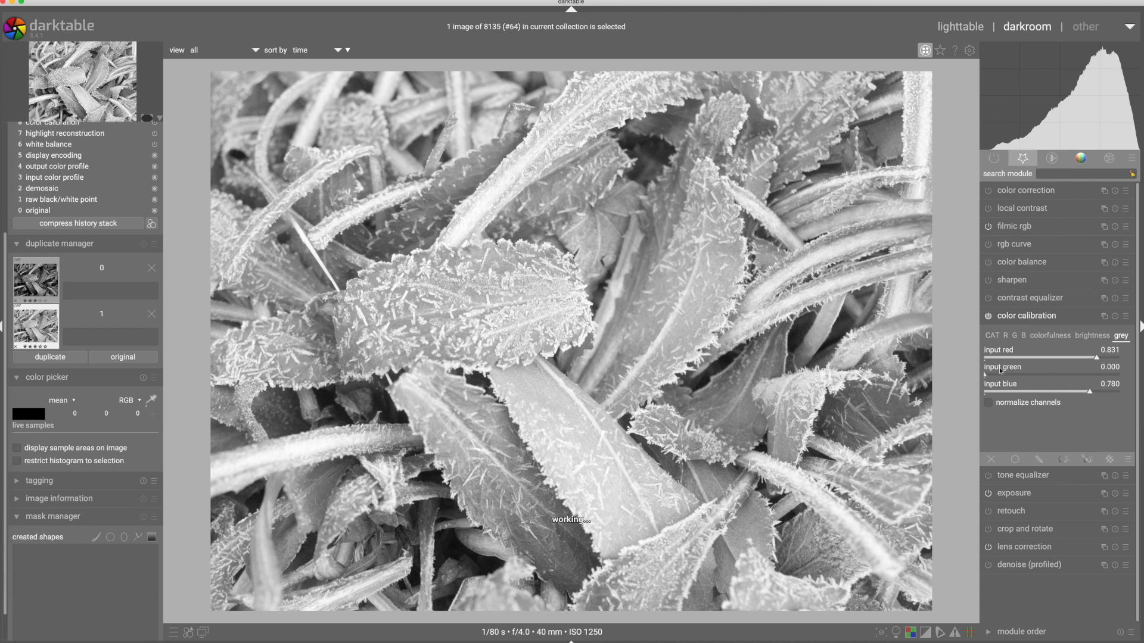
{"action": "left_click_drag", "start_coordinate": [1089, 361], "coordinate": [1074, 392]}
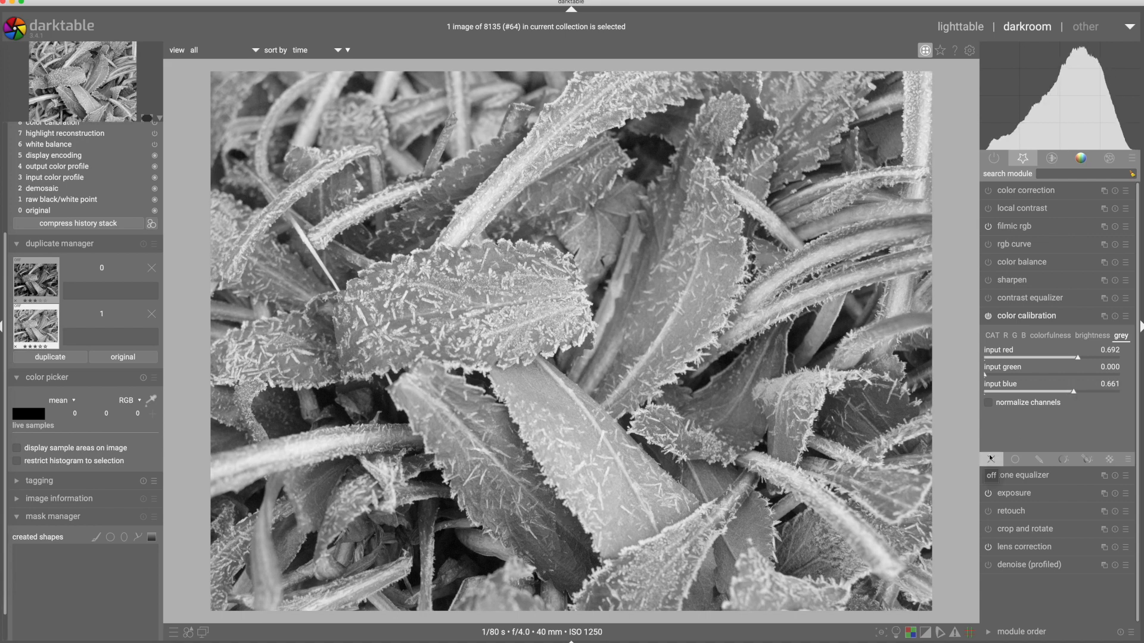
{"action": "left_click", "coordinate": [1021, 317]}
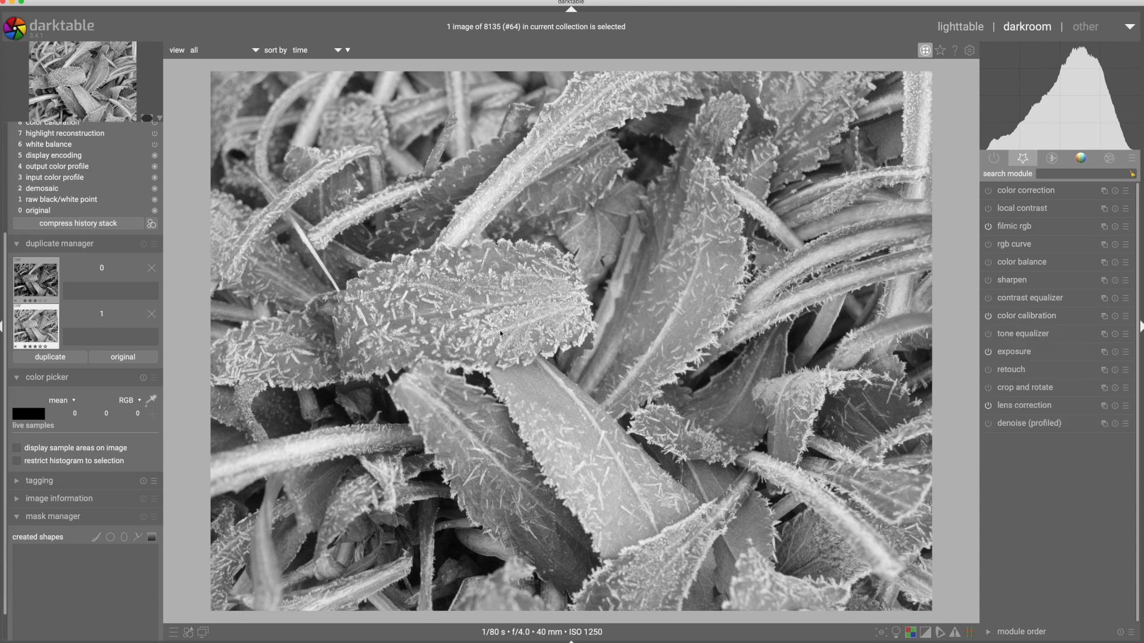
Step: Try an S-shaped contrast curve with darkened shadows in the rgb curve module, and reset the module
{"action": "left_click", "coordinate": [1004, 245]}
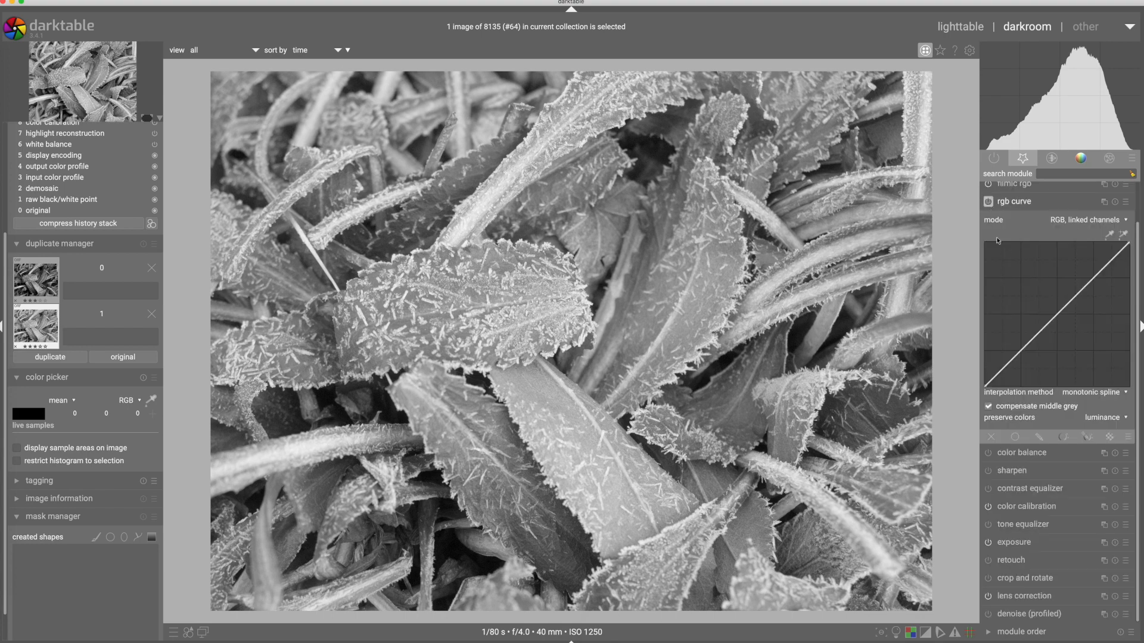
{"action": "left_click", "coordinate": [1020, 356]}
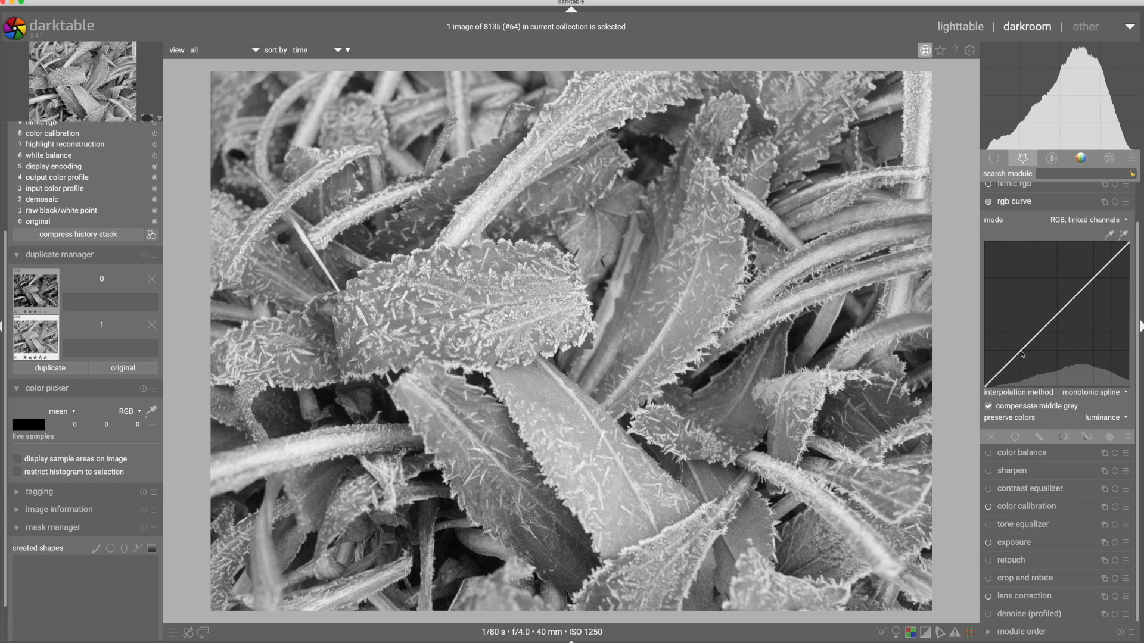
{"action": "left_click_drag", "start_coordinate": [1021, 352], "coordinate": [1020, 380]}
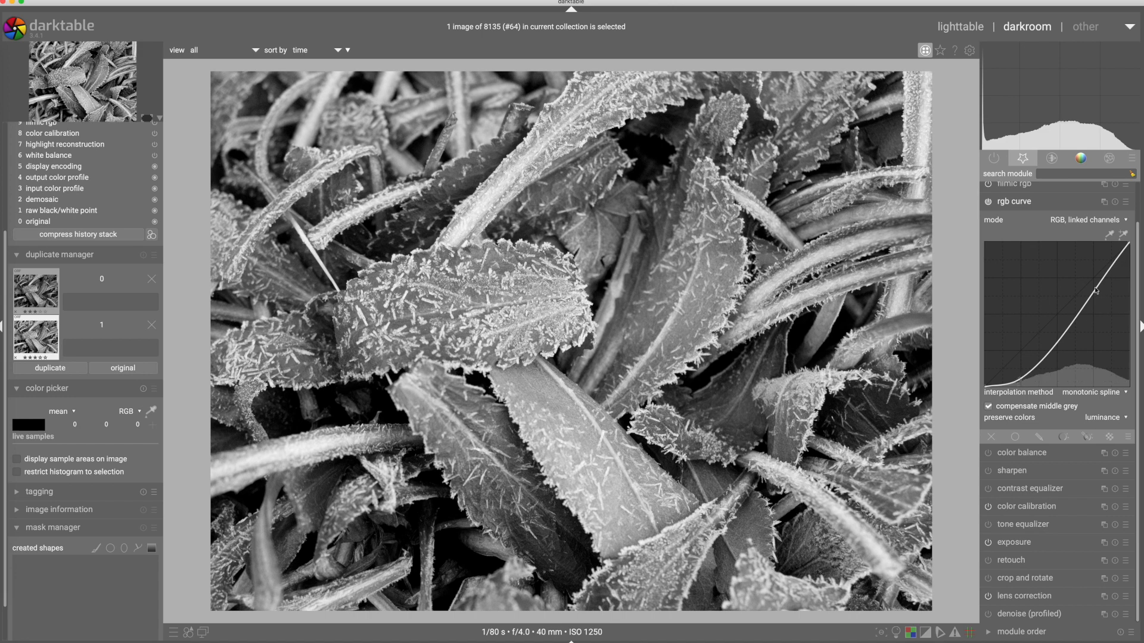
{"action": "left_click_drag", "start_coordinate": [1095, 276], "coordinate": [1095, 282]}
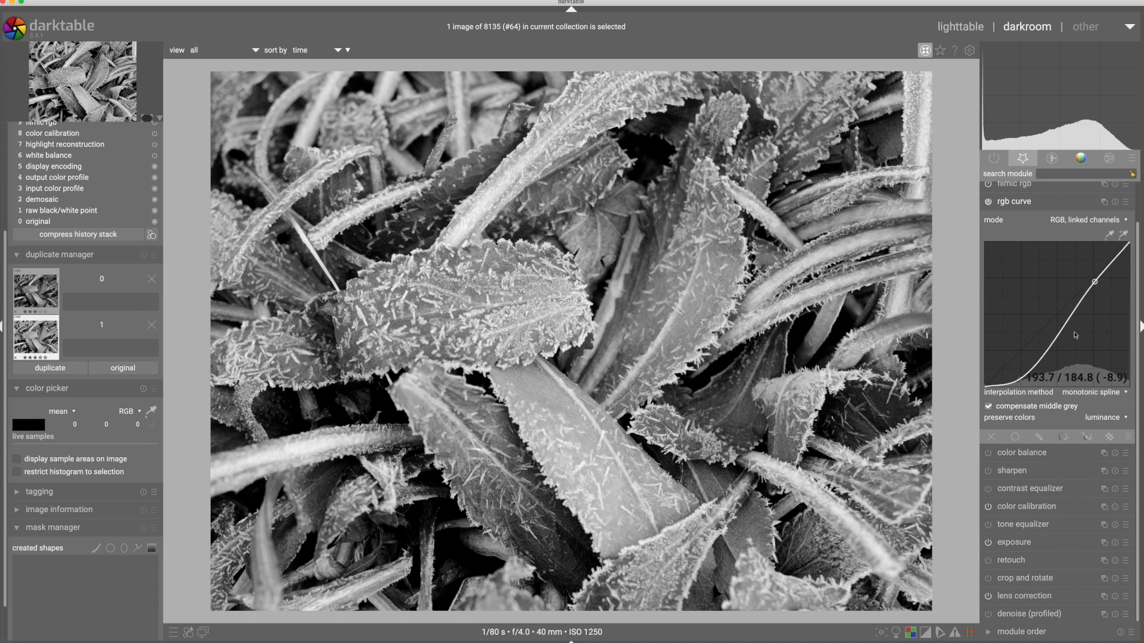
{"action": "left_click", "coordinate": [1041, 370]}
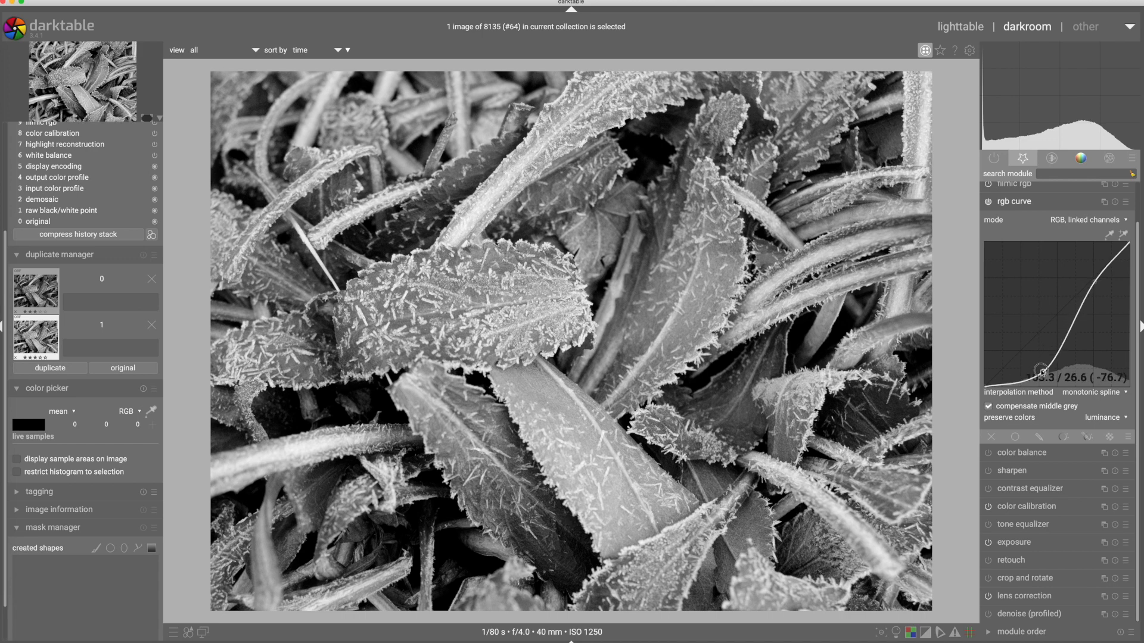
{"action": "left_click_drag", "start_coordinate": [1042, 373], "coordinate": [1034, 373]}
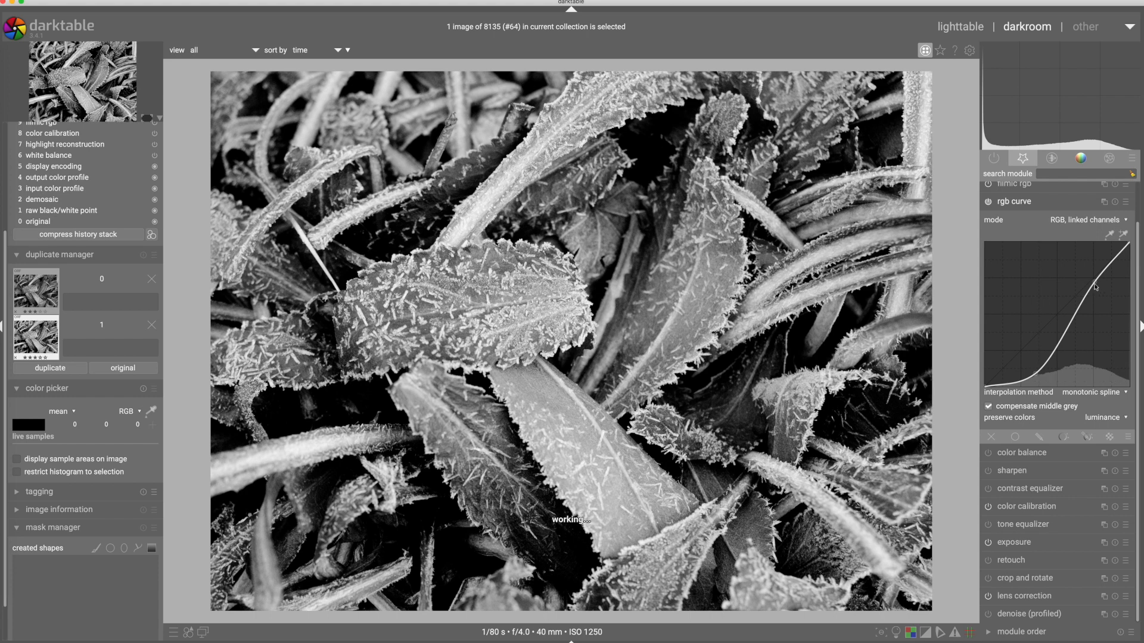
{"action": "left_click", "coordinate": [1095, 287]}
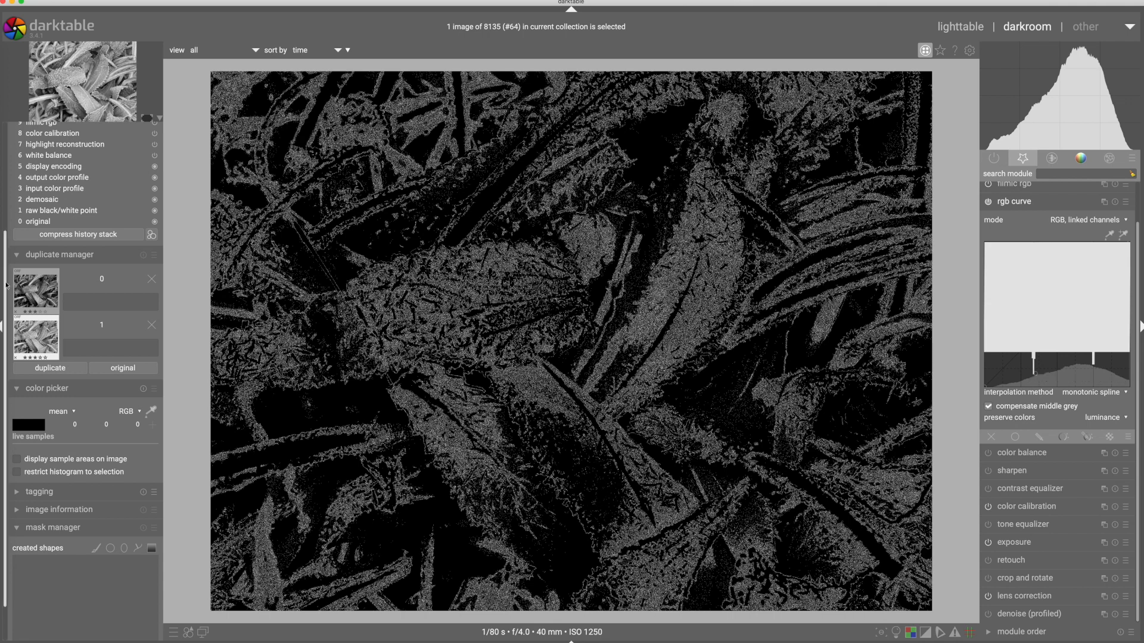
{"action": "scroll", "coordinate": [5, 286], "scroll_direction": "up", "scroll_amount": 5}
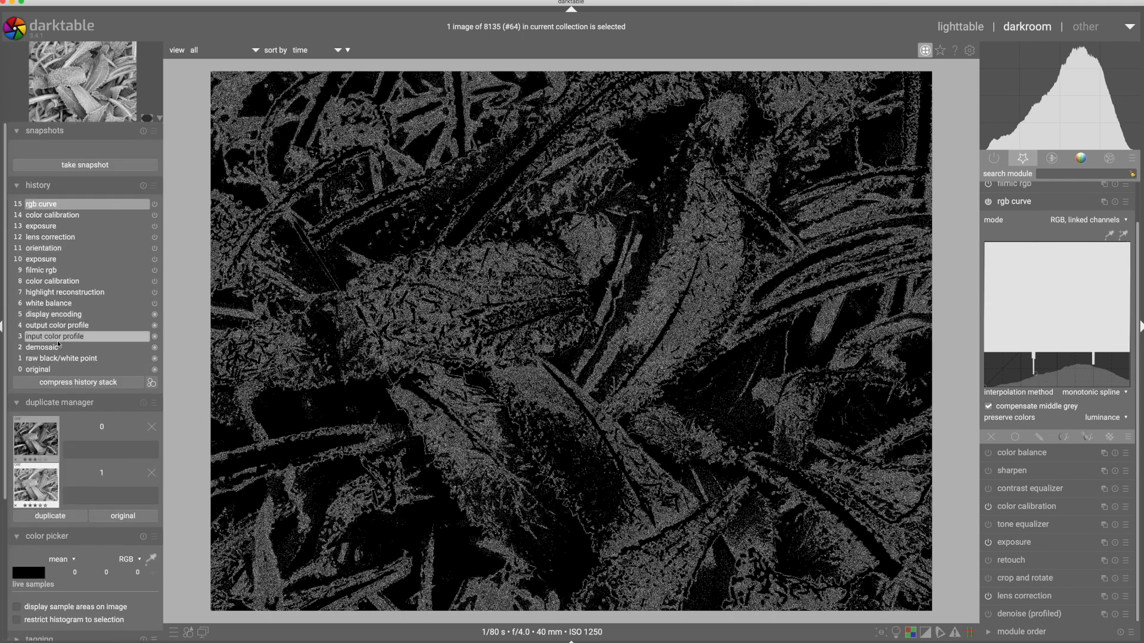
{"action": "left_click", "coordinate": [1115, 202]}
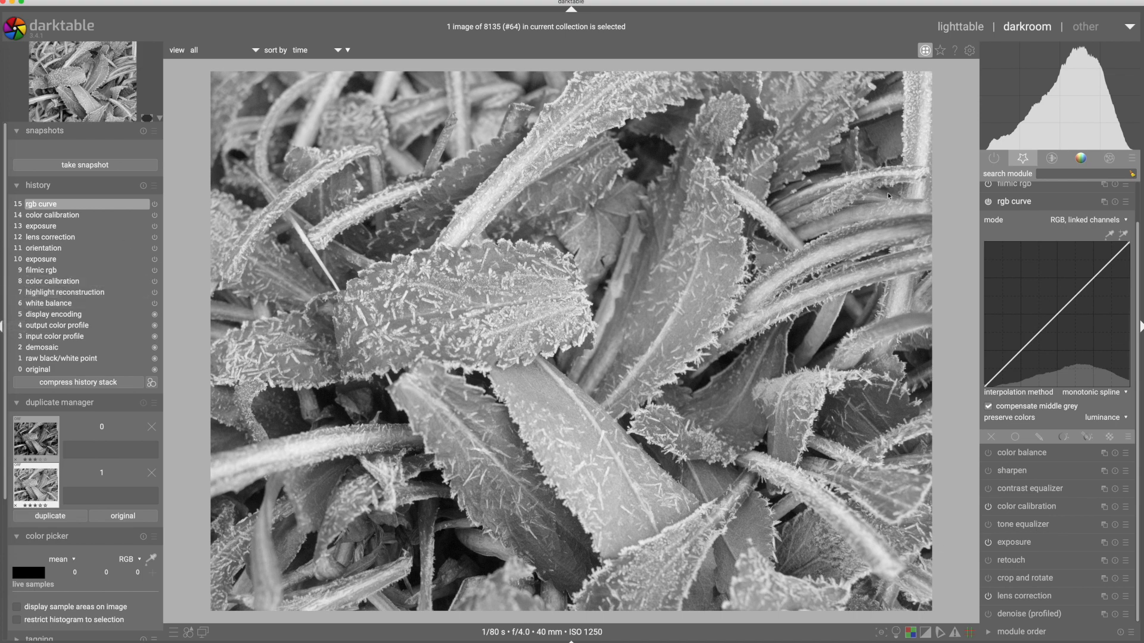
Step: Turn off the filmic rgb module
{"action": "left_click", "coordinate": [1020, 186]}
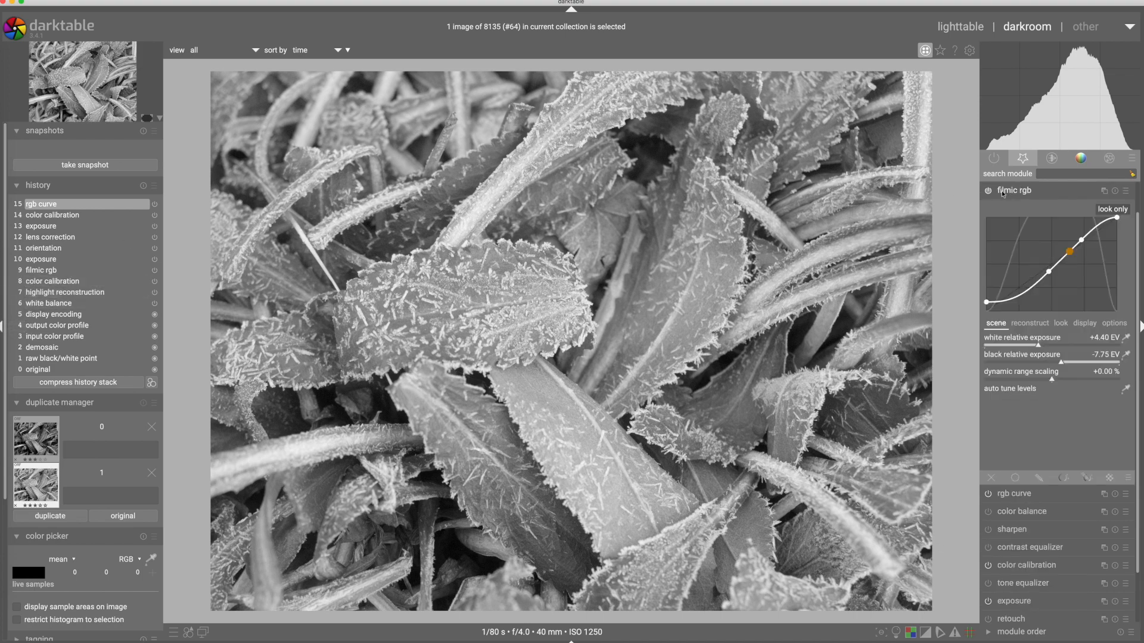
{"action": "left_click", "coordinate": [988, 190]}
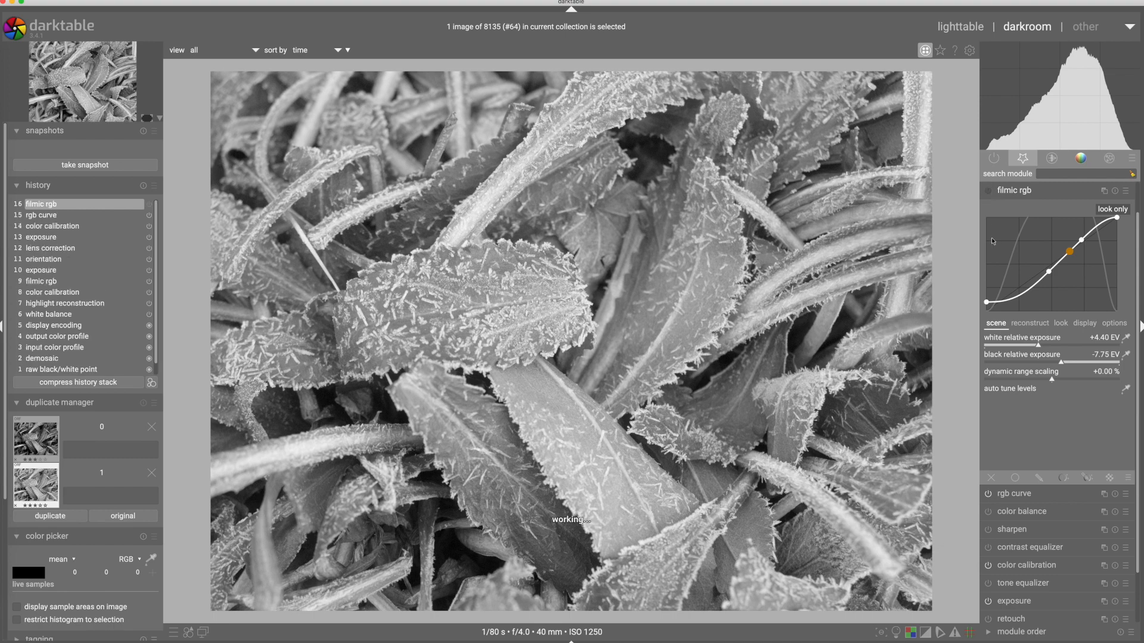
{"action": "left_click", "coordinate": [1012, 192]}
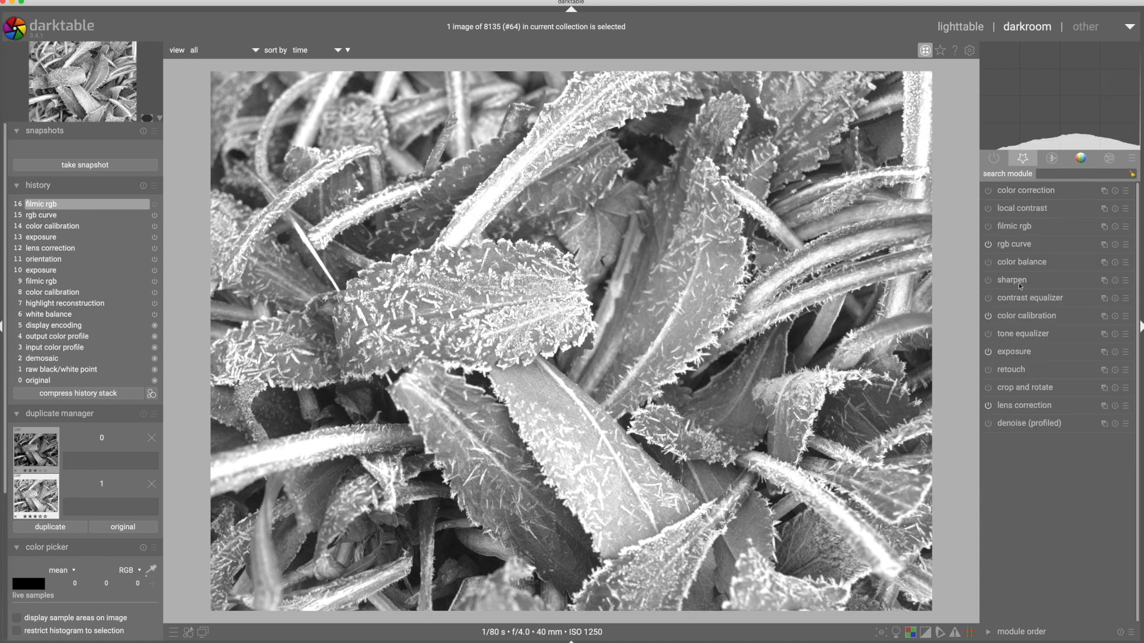
Step: Lower the exposure to 1.38 EV in the exposure module
{"action": "left_click", "coordinate": [1020, 353]}
{"action": "scroll", "coordinate": [1083, 405], "scroll_direction": "down", "scroll_amount": 6}
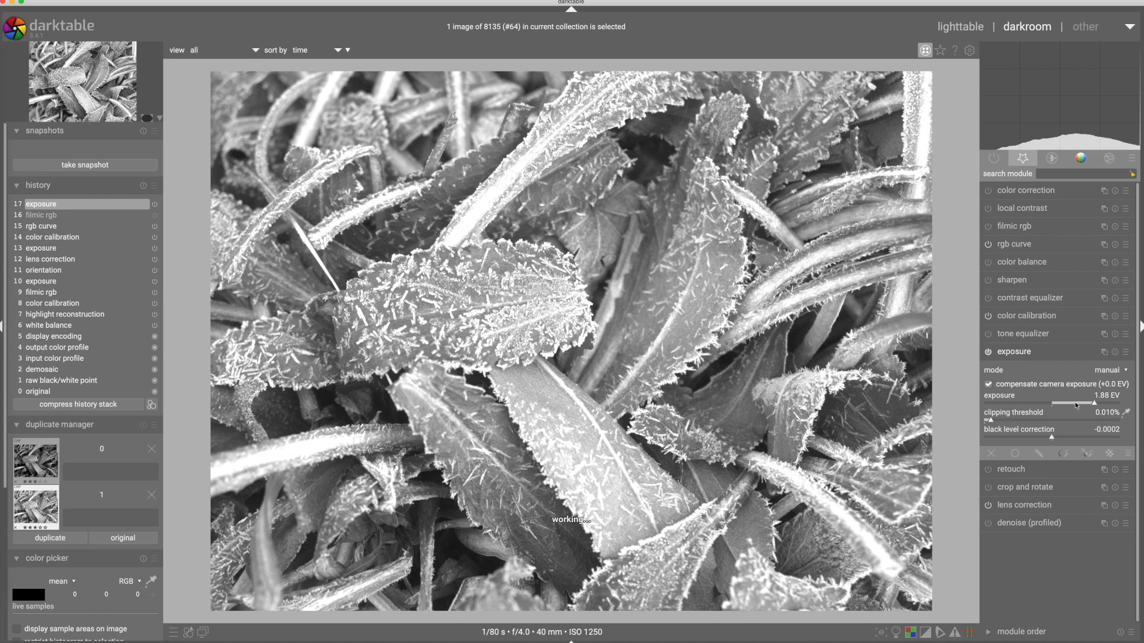
{"action": "scroll", "coordinate": [1076, 405], "scroll_direction": "down", "scroll_amount": 4}
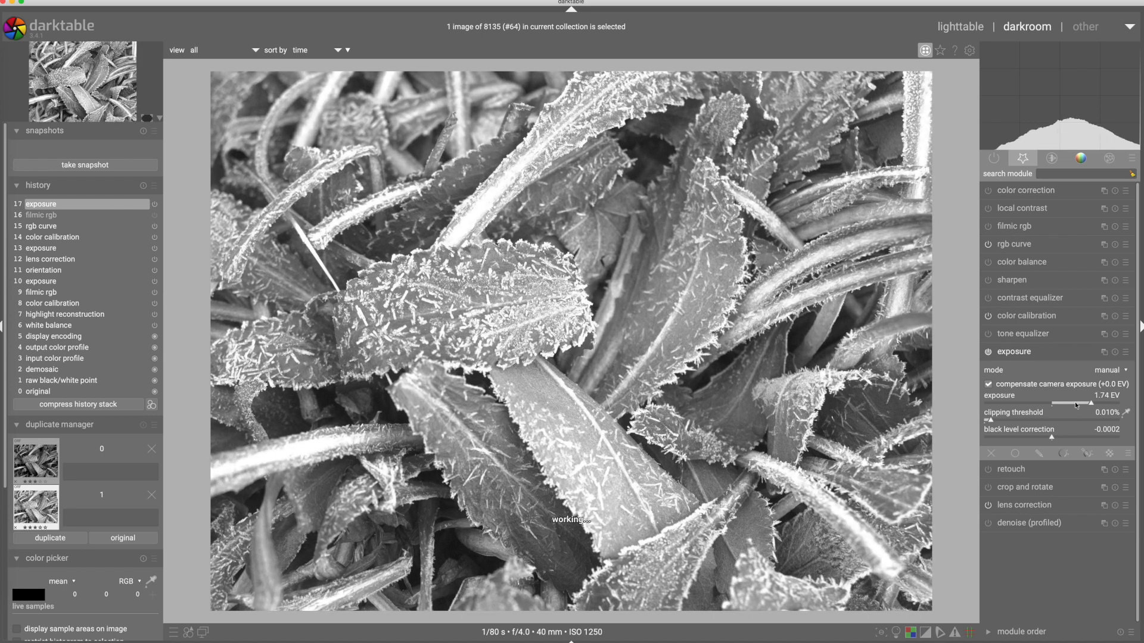
{"action": "scroll", "coordinate": [1076, 406], "scroll_direction": "down", "scroll_amount": 16}
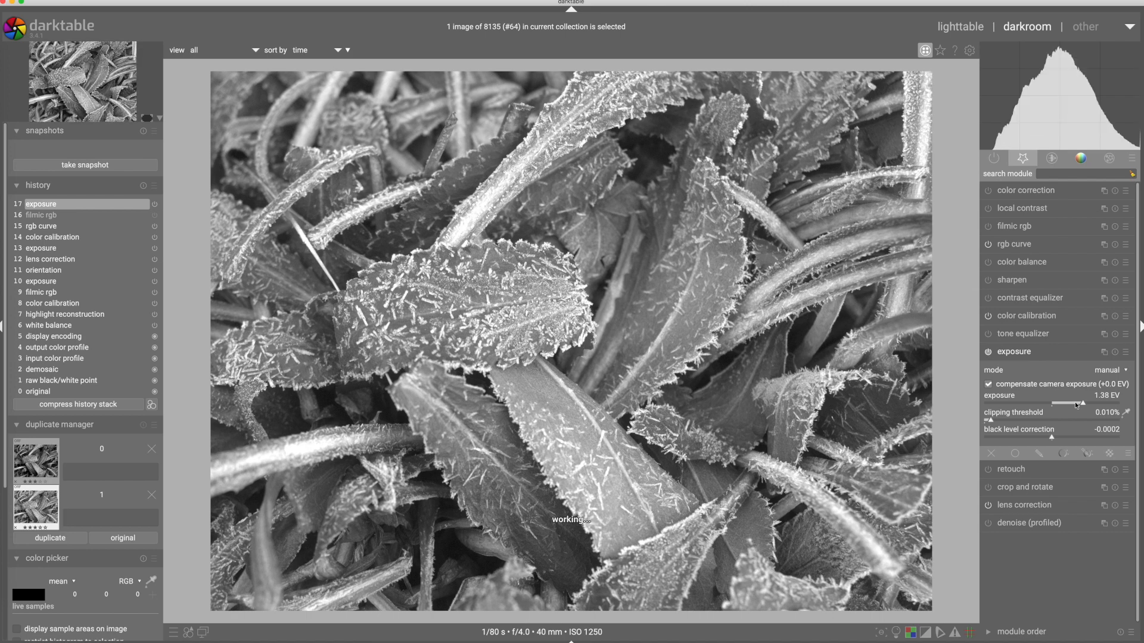
Step: Lower the exposure to 1.32 EV in the exposure module
{"action": "scroll", "coordinate": [1070, 406], "scroll_direction": "down", "scroll_amount": 1}
{"action": "scroll", "coordinate": [1071, 406], "scroll_direction": "up", "scroll_amount": 1}
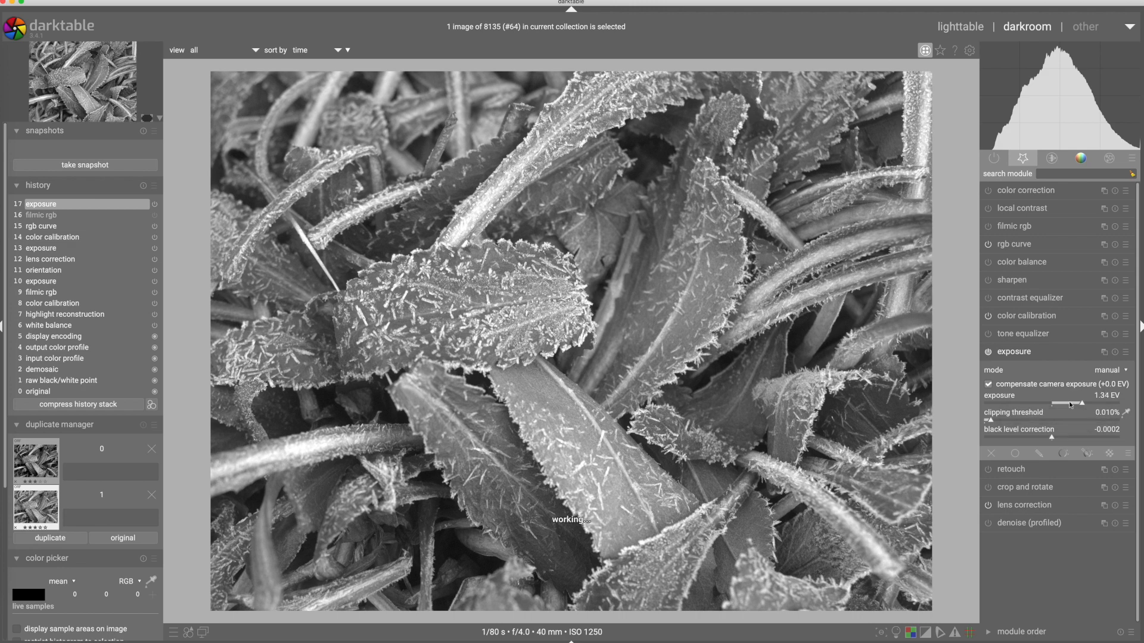
Step: Shape an S-shaped contrast curve in the rgb curve module, with a shadow point at about 62.1 / 31.5 and a highlight point at 193.7 / 199.3
{"action": "left_click", "coordinate": [1015, 245]}
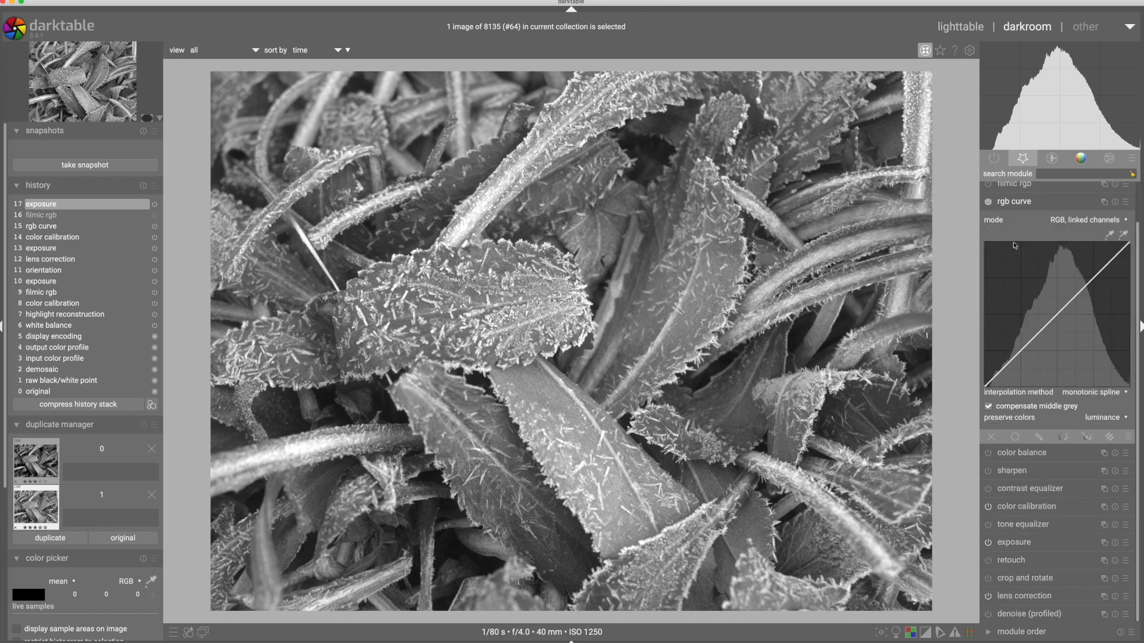
{"action": "left_click", "coordinate": [1021, 352]}
{"action": "left_click_drag", "start_coordinate": [1021, 367], "coordinate": [1019, 370]}
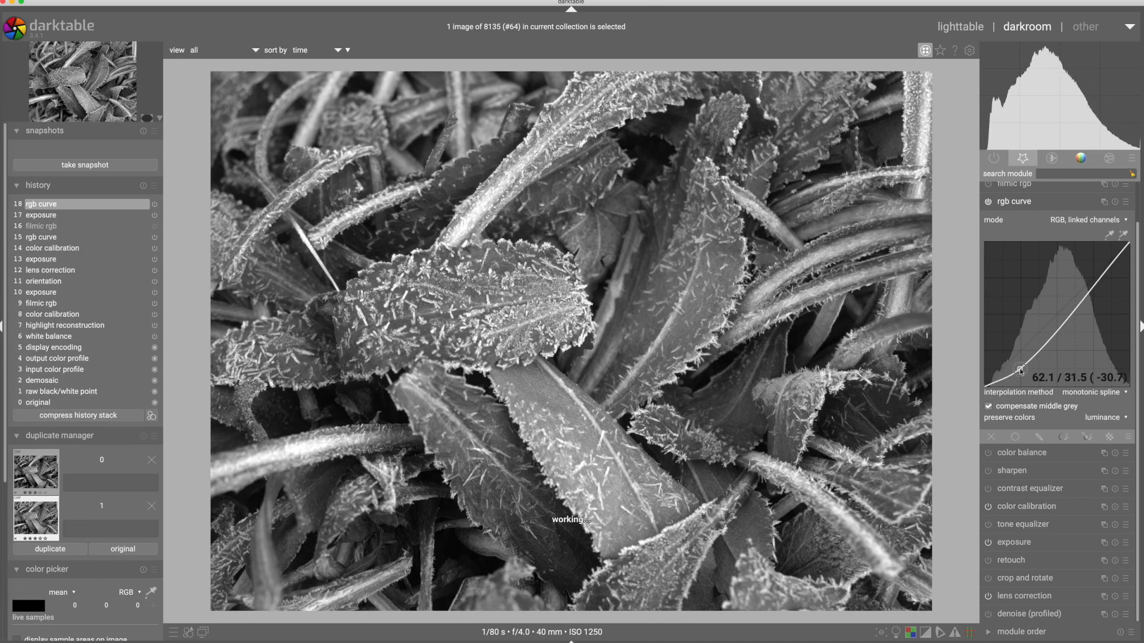
{"action": "left_click", "coordinate": [1095, 281]}
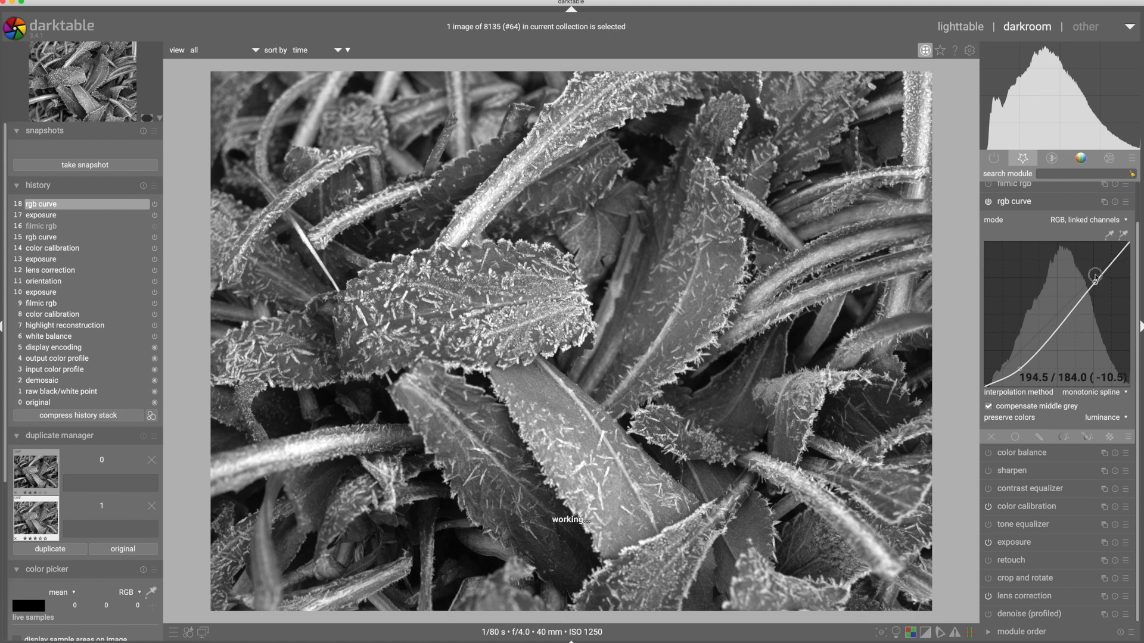
{"action": "left_click_drag", "start_coordinate": [1095, 278], "coordinate": [1095, 273]}
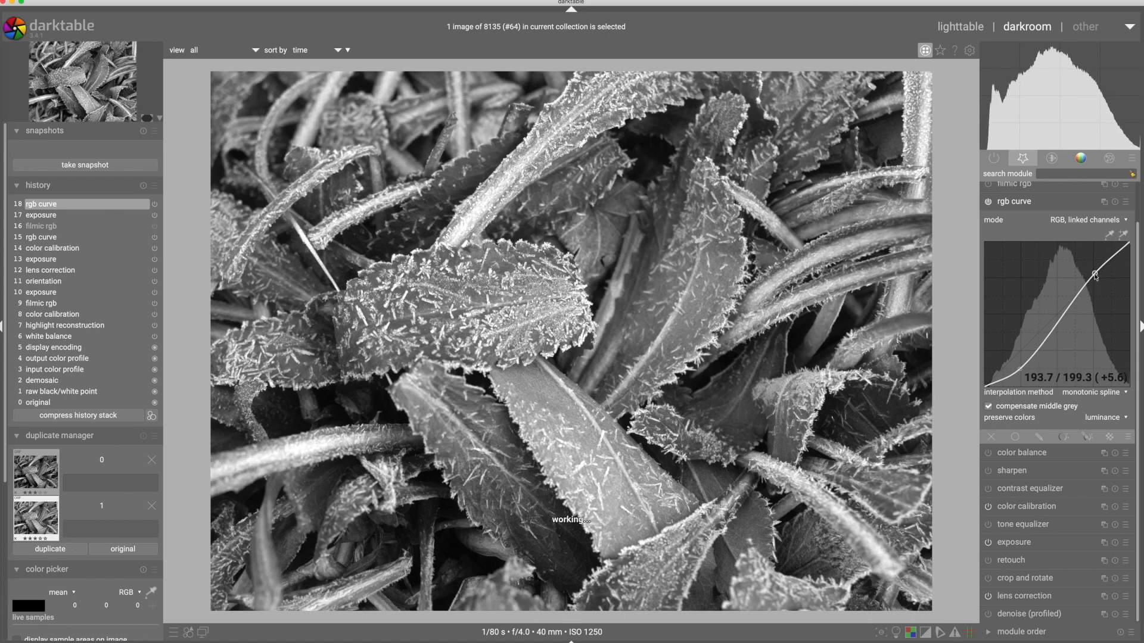
{"action": "left_click", "coordinate": [1013, 203]}
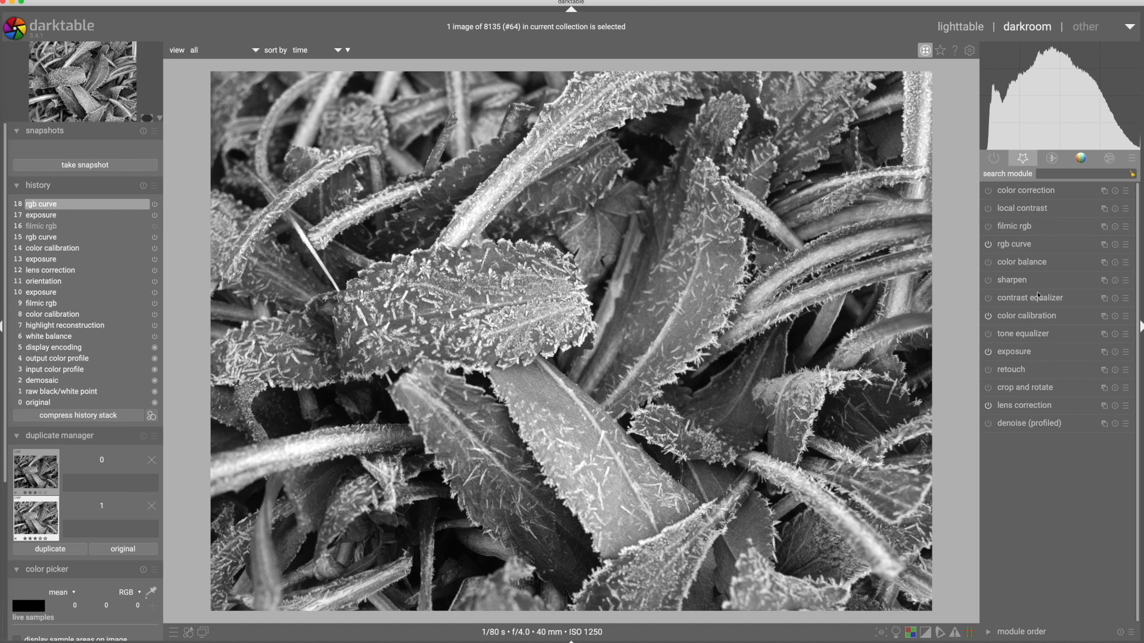
Step: Raise the luma contrast of fine details and slightly lower that of coarse details in the contrast equalizer
{"action": "left_click", "coordinate": [1041, 299]}
{"action": "scroll", "coordinate": [1090, 379], "scroll_direction": "down", "scroll_amount": 3}
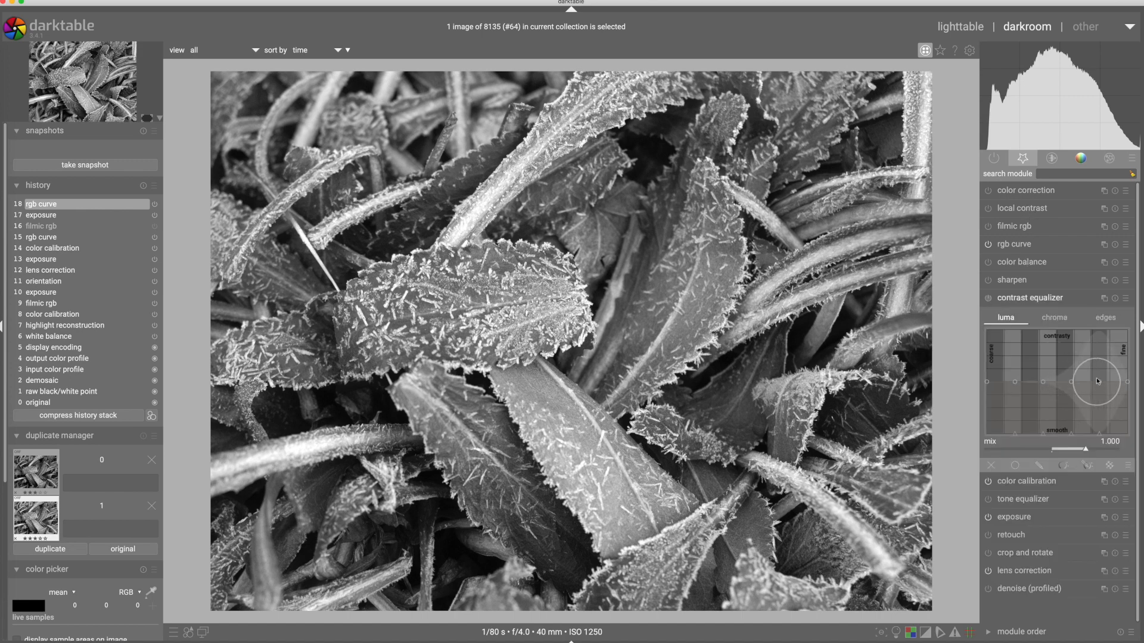
{"action": "left_click_drag", "start_coordinate": [1100, 383], "coordinate": [1101, 357]}
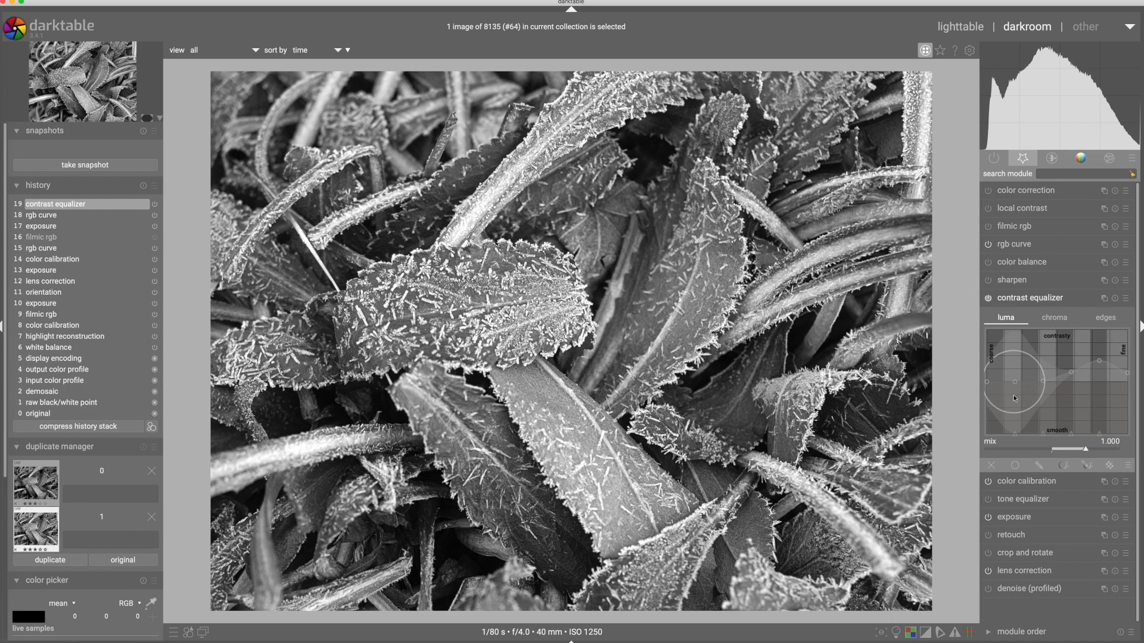
{"action": "left_click_drag", "start_coordinate": [1016, 384], "coordinate": [1016, 389]}
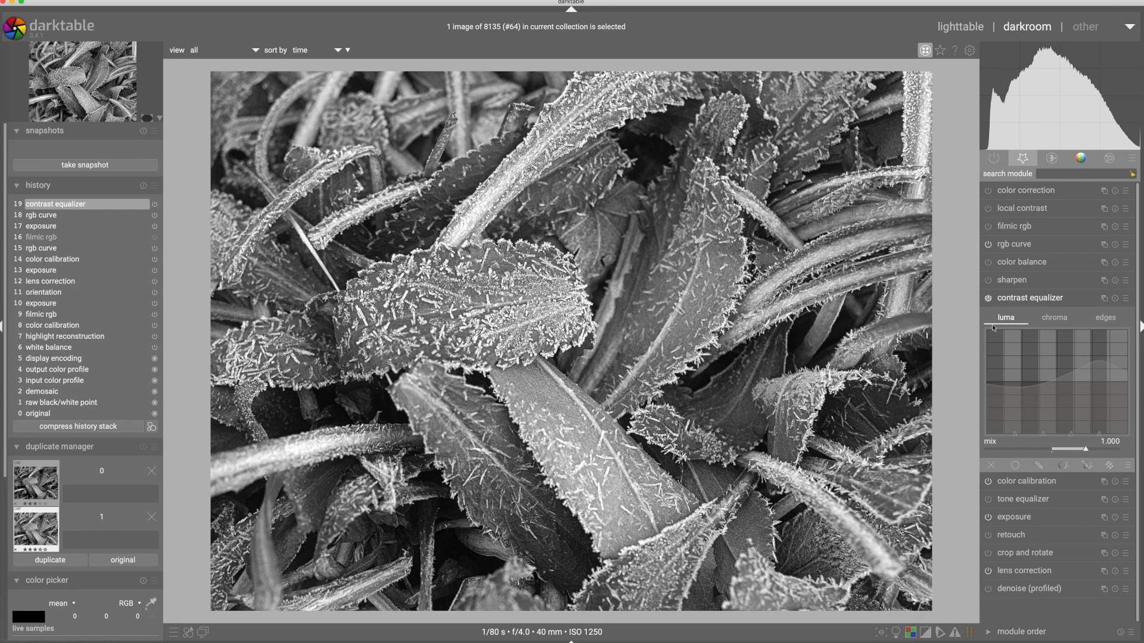
{"action": "left_click", "coordinate": [1027, 298]}
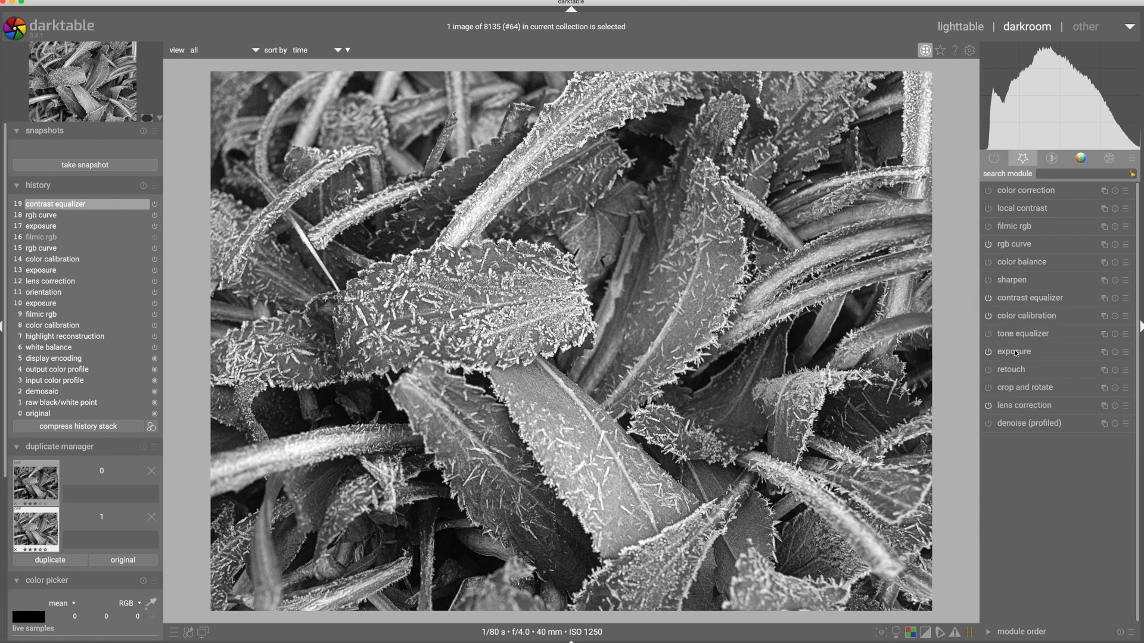
Step: Set the black level correction to 0.0068 in the exposure module
{"action": "left_click", "coordinate": [1018, 351]}
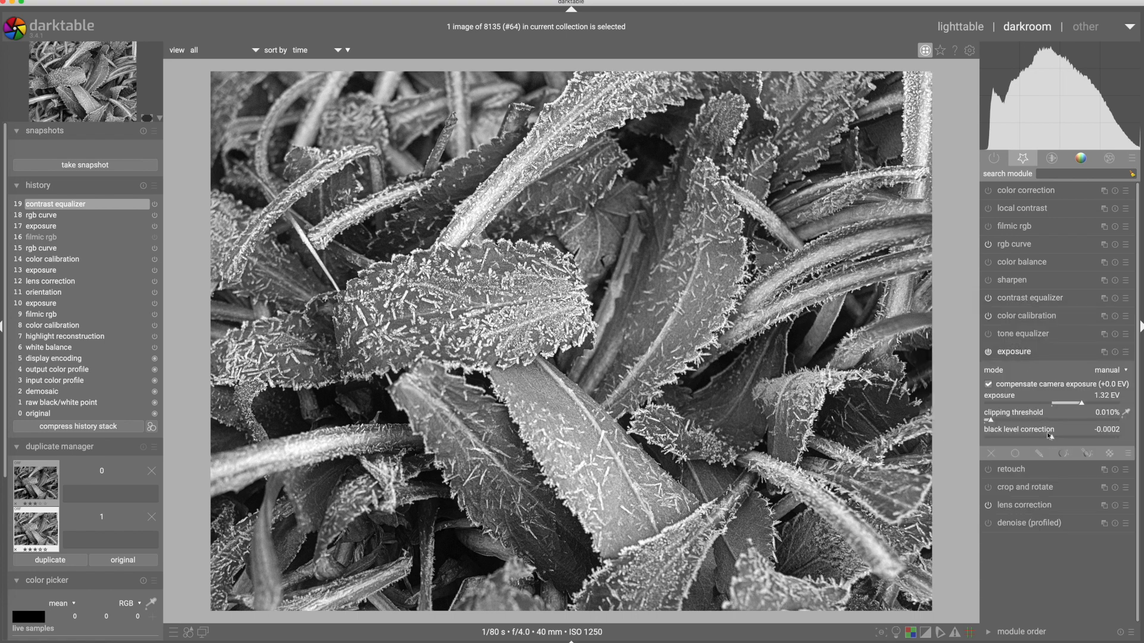
{"action": "scroll", "coordinate": [1047, 438], "scroll_direction": "up", "scroll_amount": 1}
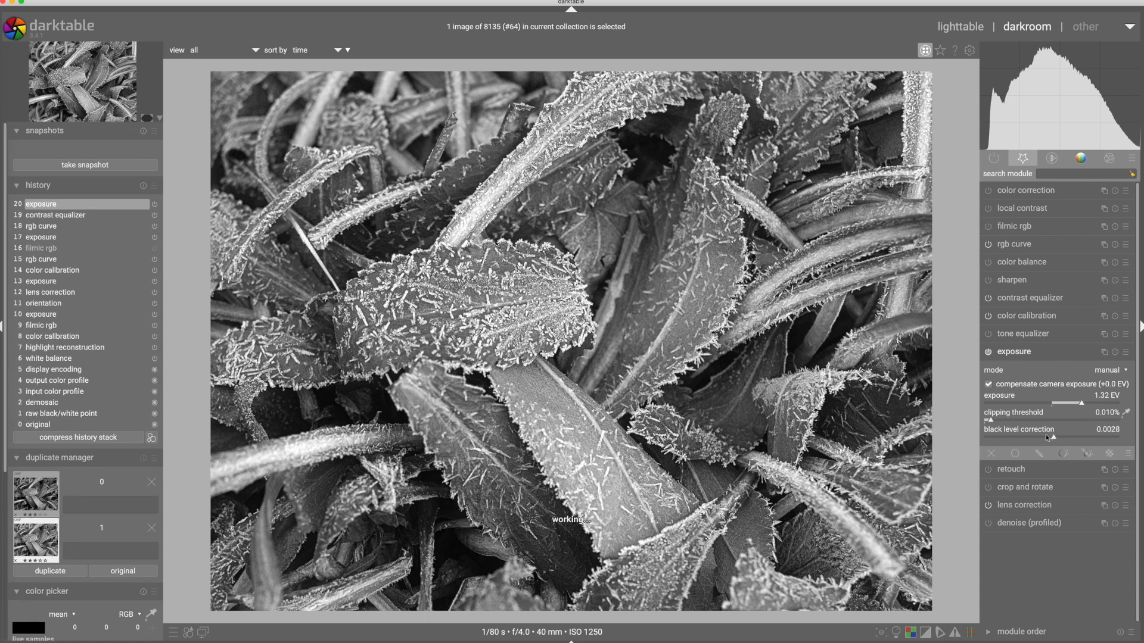
{"action": "scroll", "coordinate": [1047, 438], "scroll_direction": "up", "scroll_amount": 3}
{"action": "scroll", "coordinate": [1047, 438], "scroll_direction": "up", "scroll_amount": 1}
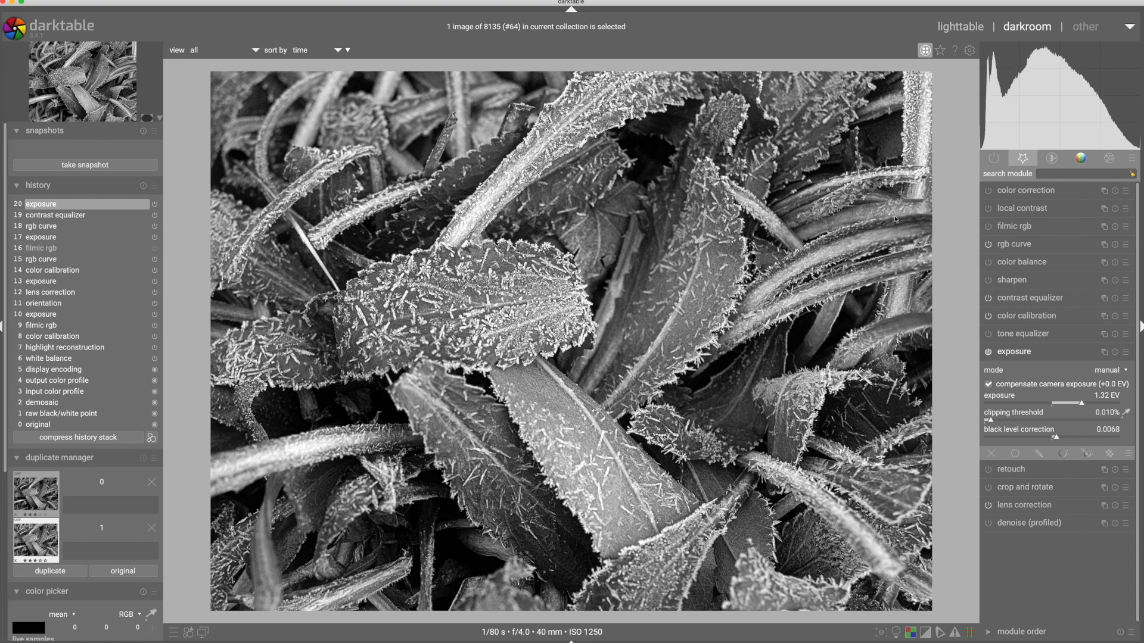
Step: Compare the edit with the color version at history step 10, and return to history step 20
{"action": "left_click", "coordinate": [47, 318]}
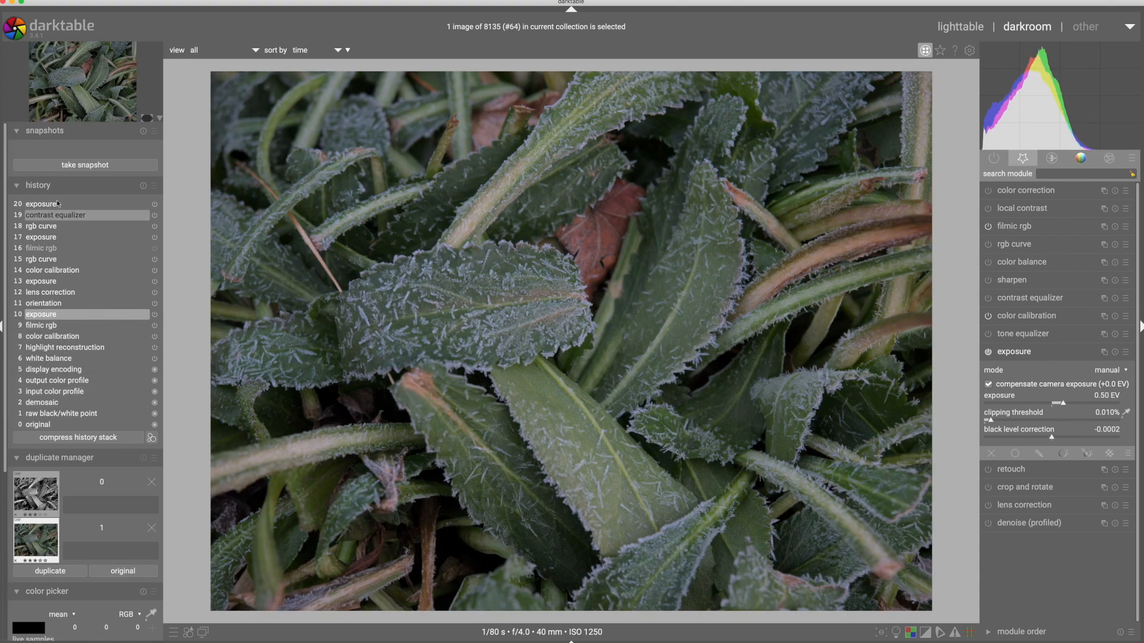
{"action": "left_click", "coordinate": [44, 203]}
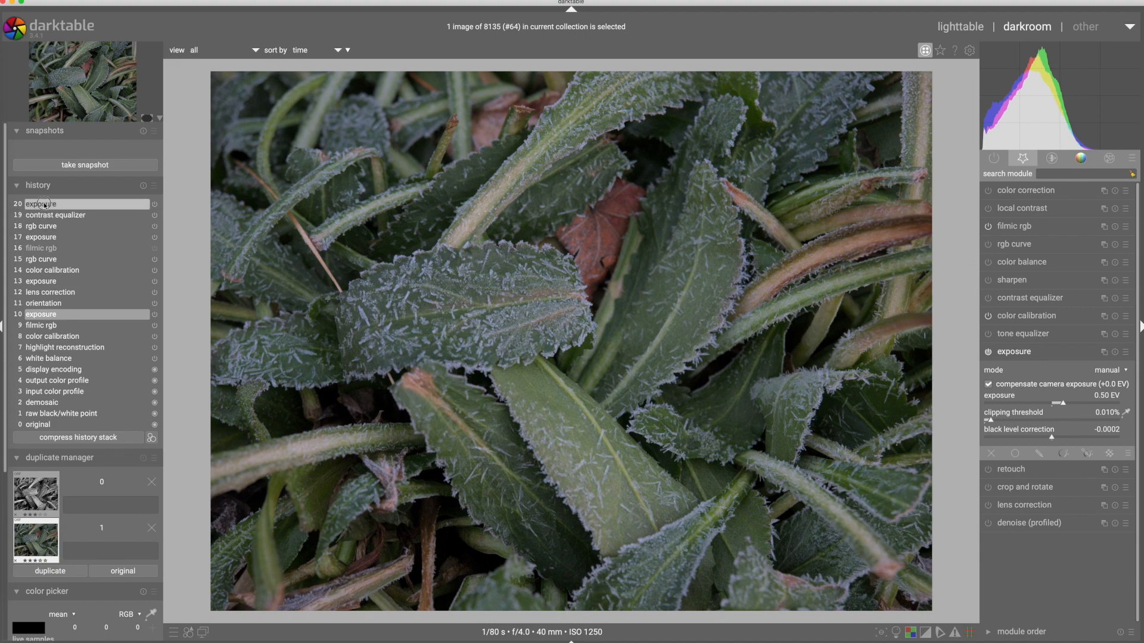